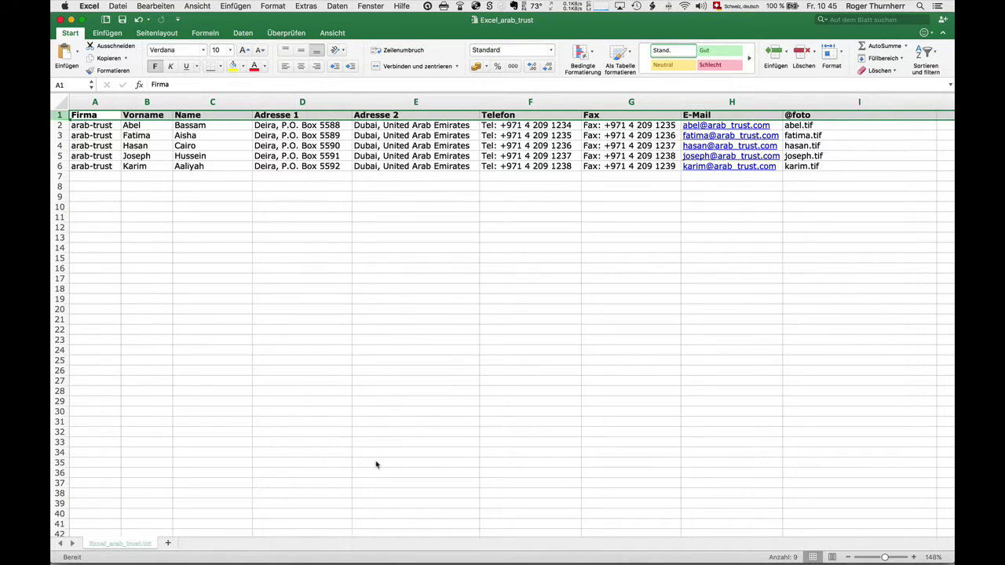
{"action": "key", "text": "super+Tab"}
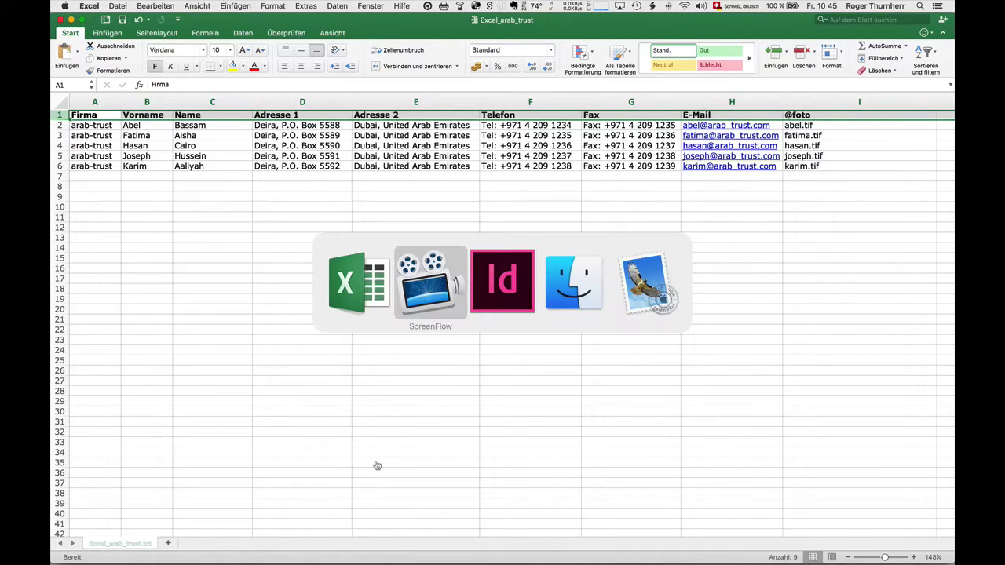
{"action": "key", "text": "super+Tab"}
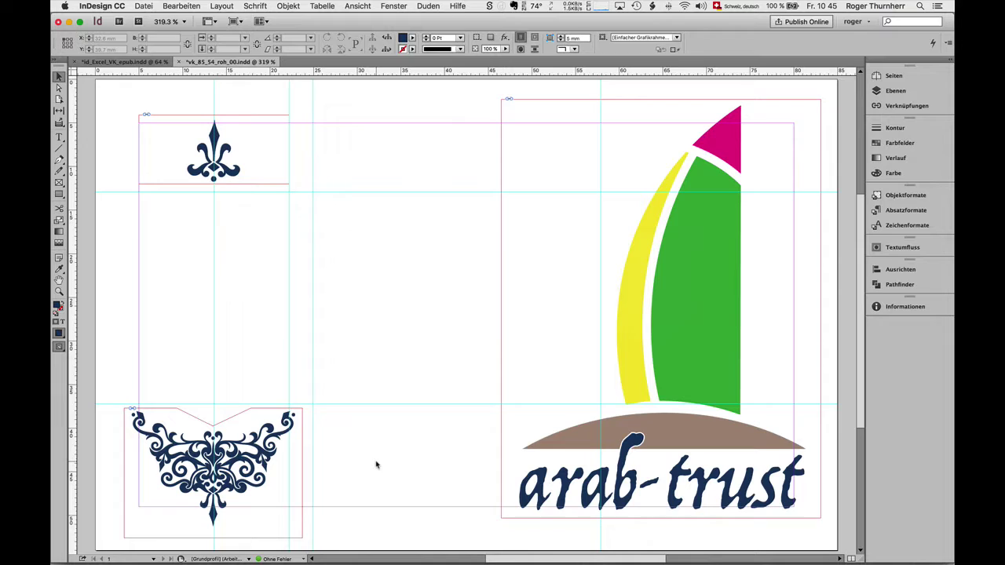
{"action": "key", "text": "super+Tab"}
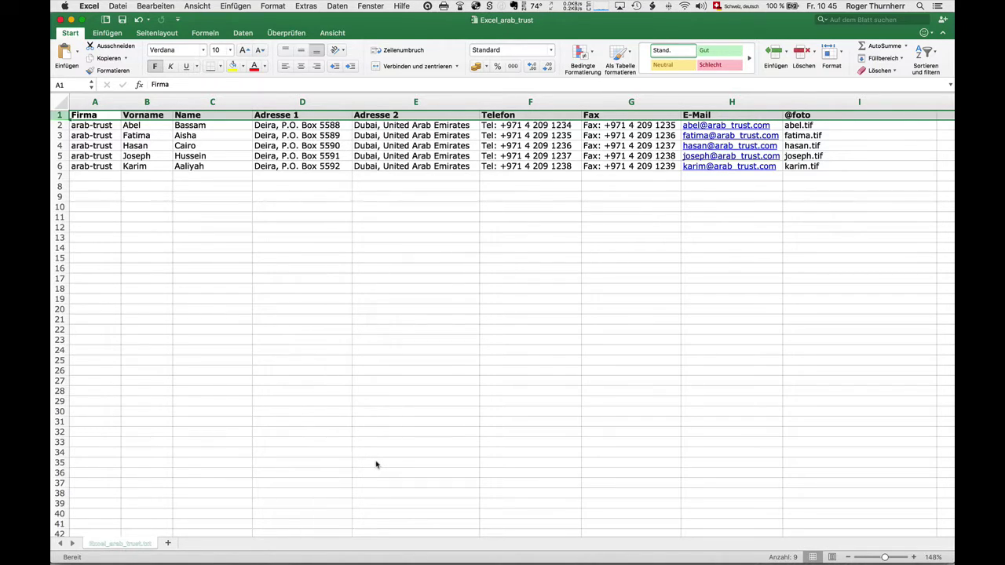
{"action": "scroll", "coordinate": [375, 463], "scroll_direction": "right", "scroll_amount": 1}
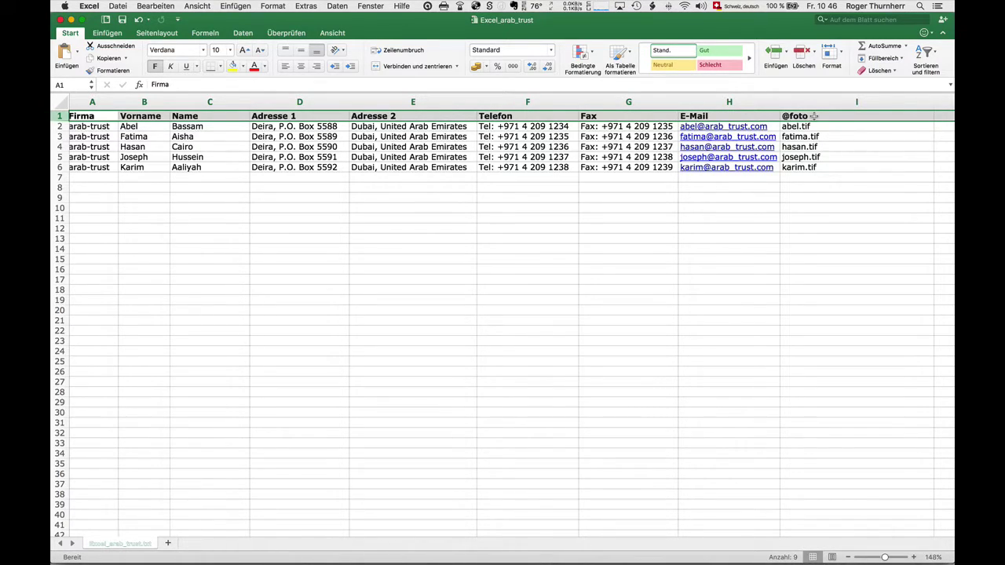
{"action": "left_click", "coordinate": [814, 116]}
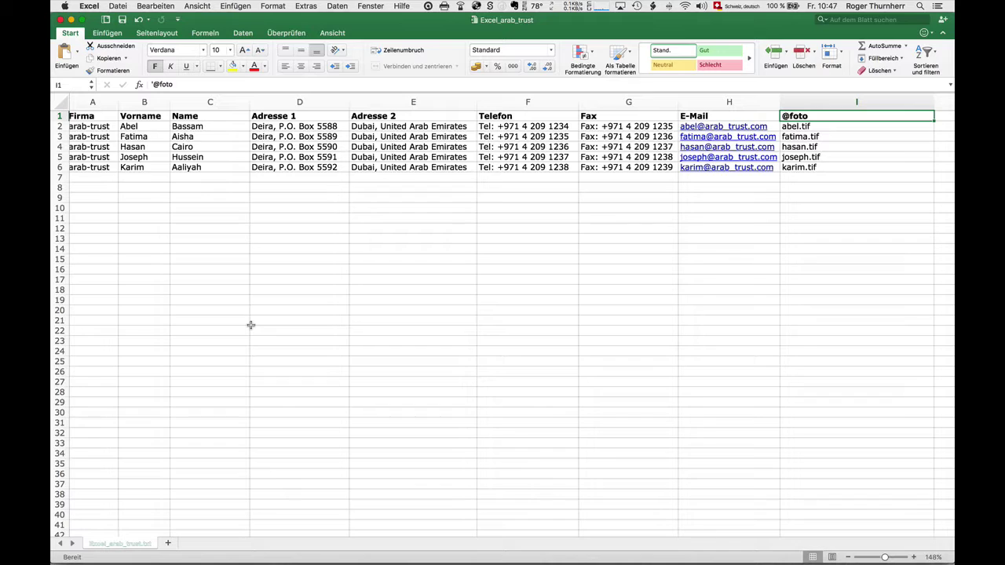
- Show the Bilder_Excel folder in Finder as thumbnails of the five photos and Excel files
{"action": "key", "text": "super+Tab"}
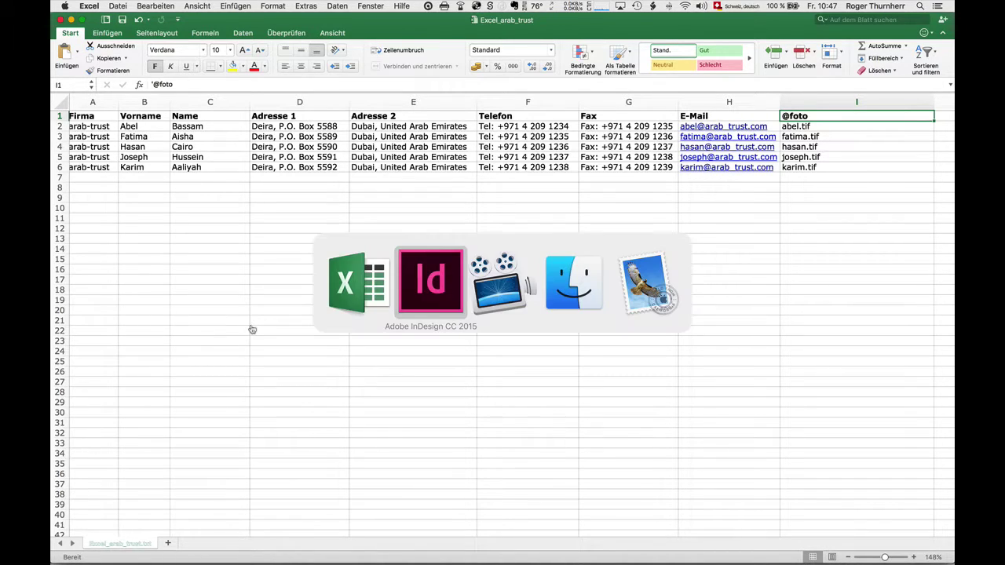
{"action": "key", "text": "super+Tab"}
{"action": "key", "text": "super+Tab"}
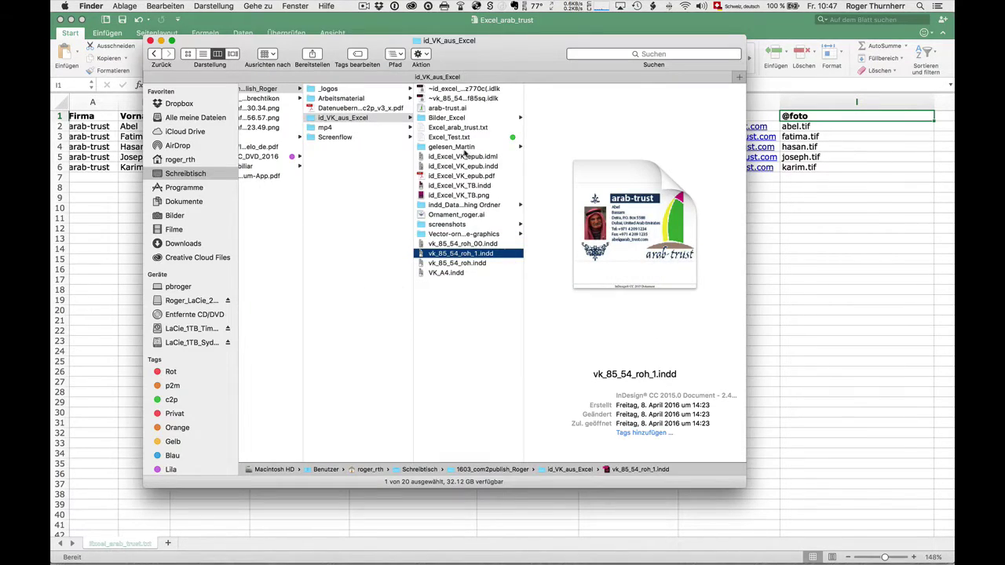
{"action": "left_click", "coordinate": [453, 117]}
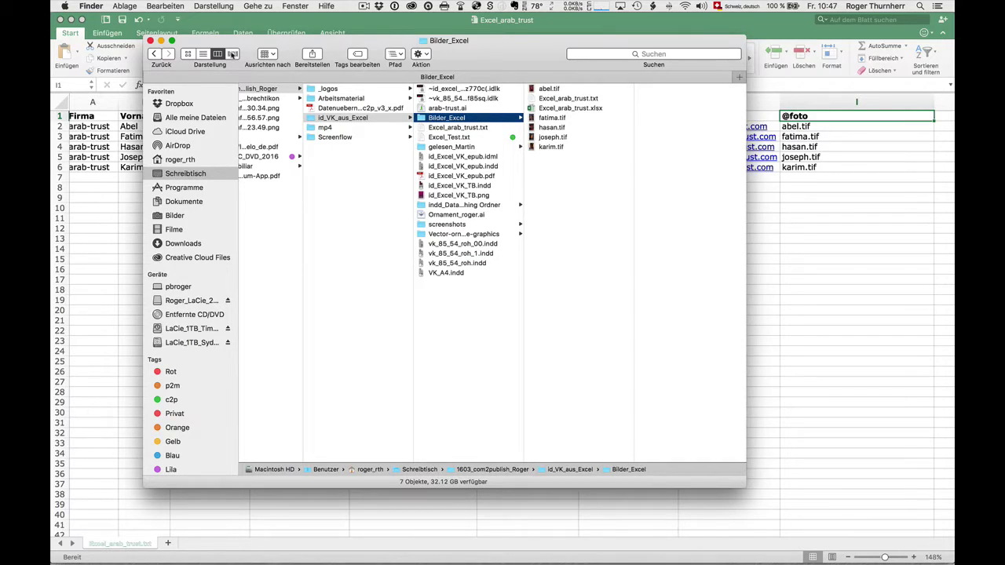
{"action": "left_click", "coordinate": [190, 53]}
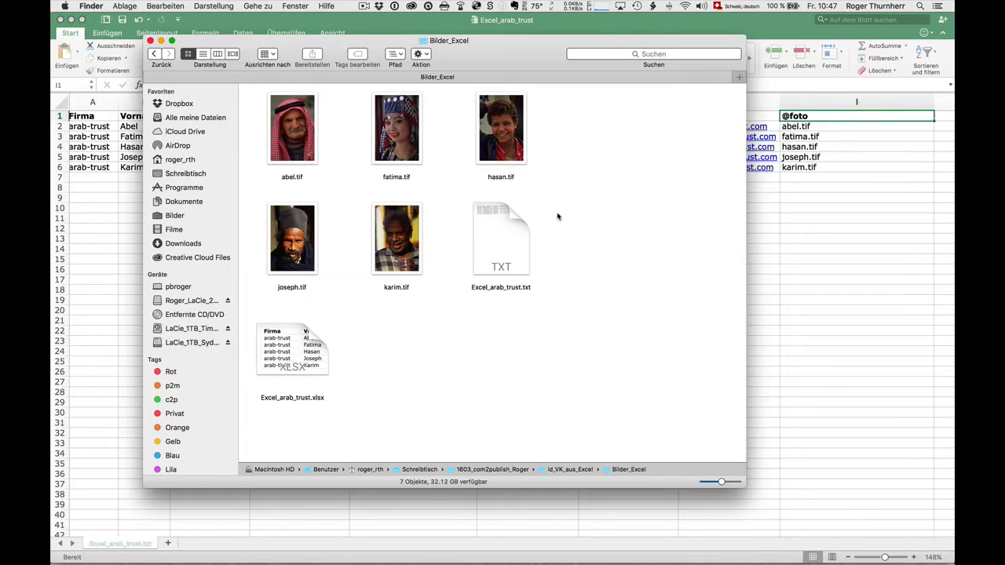
{"action": "key", "text": "super+Tab"}
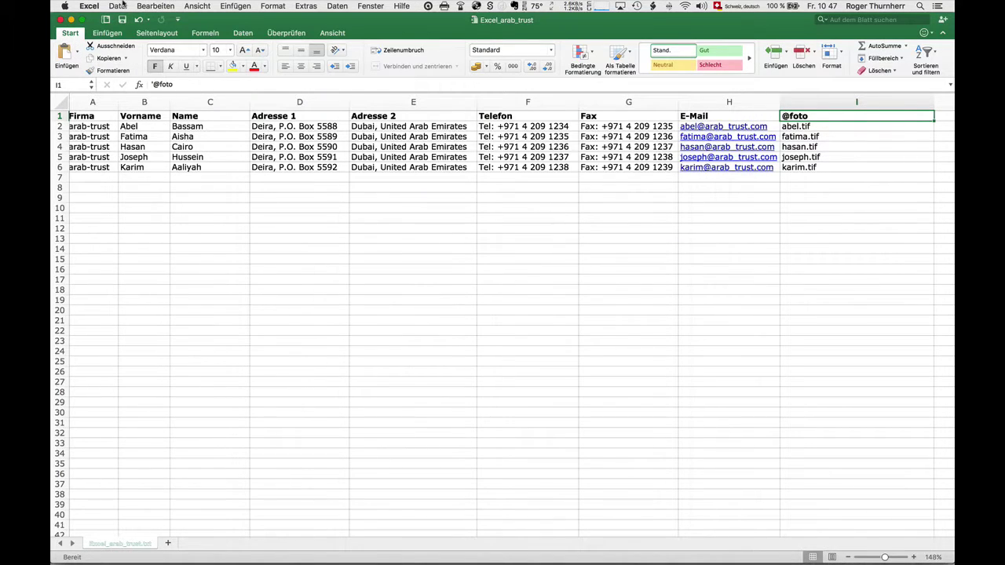
- Open Save As for Excel_arab_trust.xlsx and review the file formats, keeping Excel workbook
{"action": "left_click", "coordinate": [118, 6]}
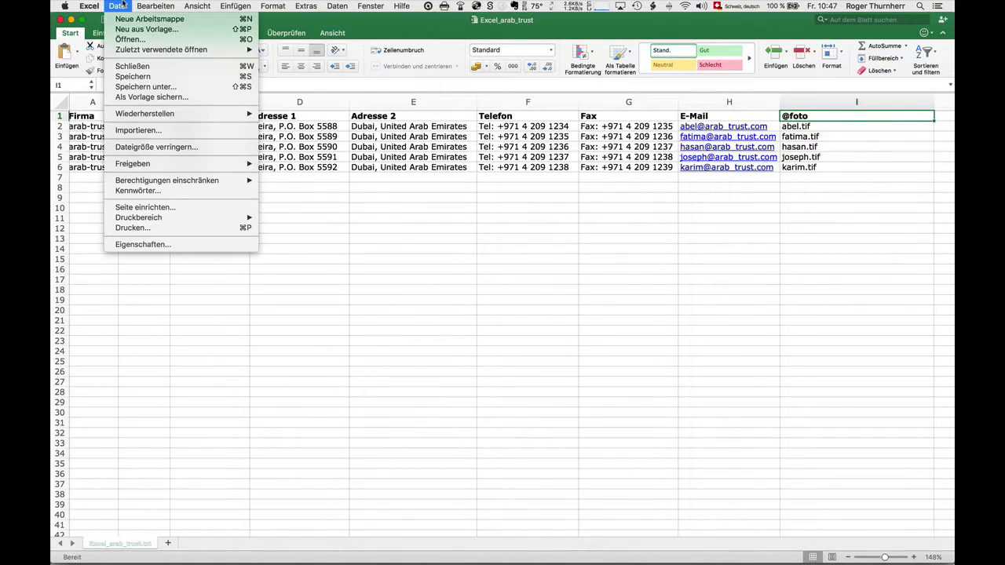
{"action": "left_click", "coordinate": [146, 87]}
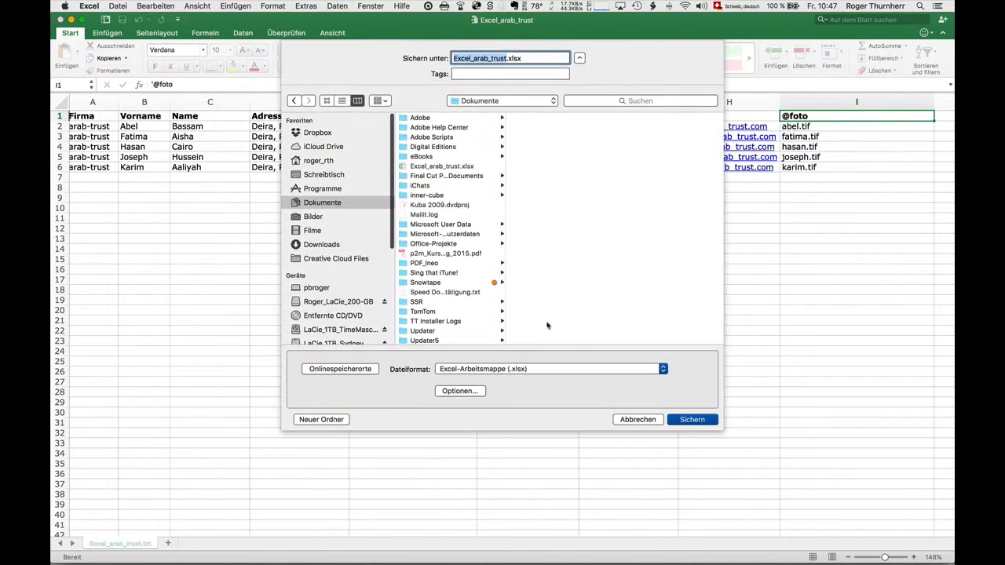
{"action": "left_click", "coordinate": [540, 371]}
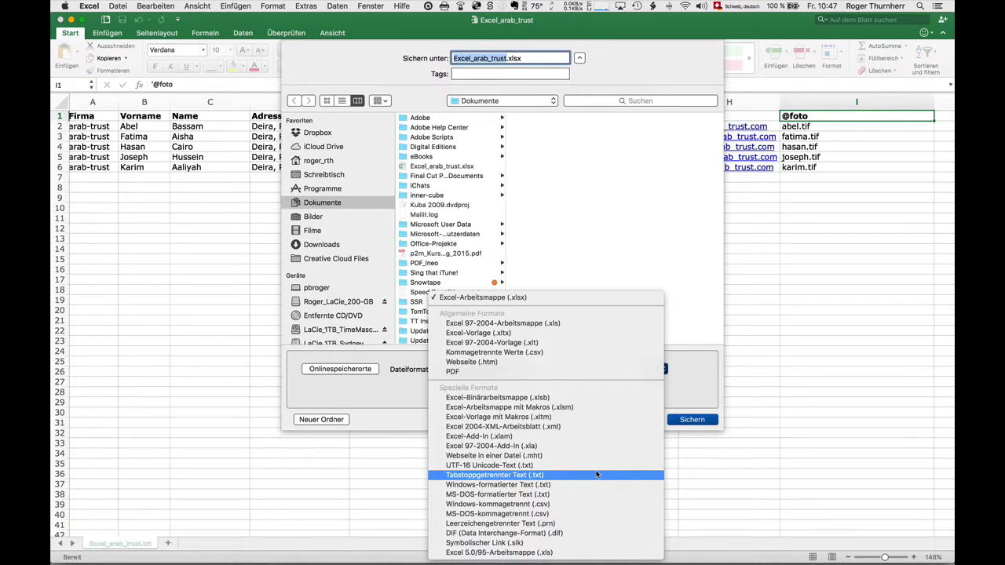
{"action": "left_click", "coordinate": [354, 474]}
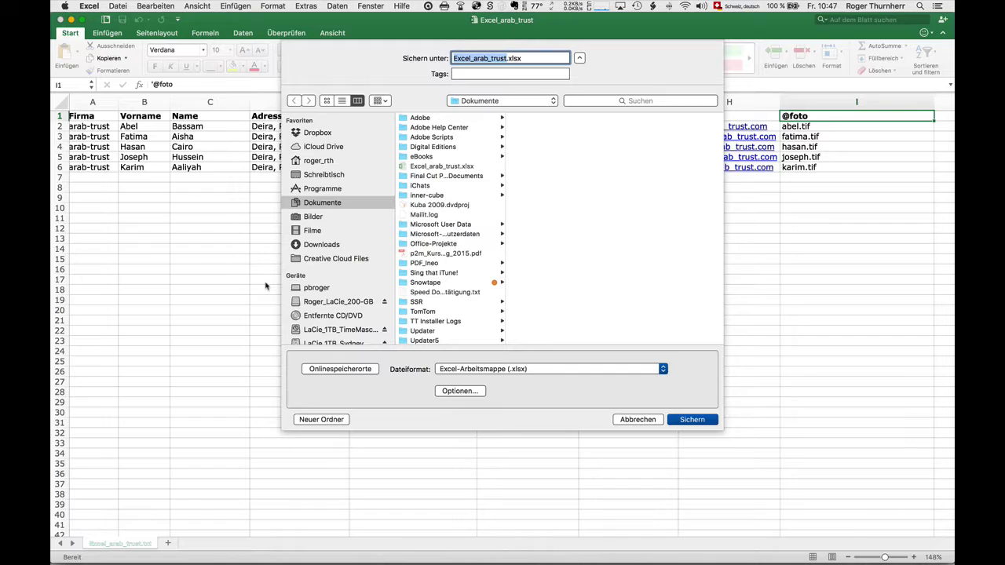
{"action": "key", "text": "super+Tab"}
{"action": "key", "text": "super+Tab"}
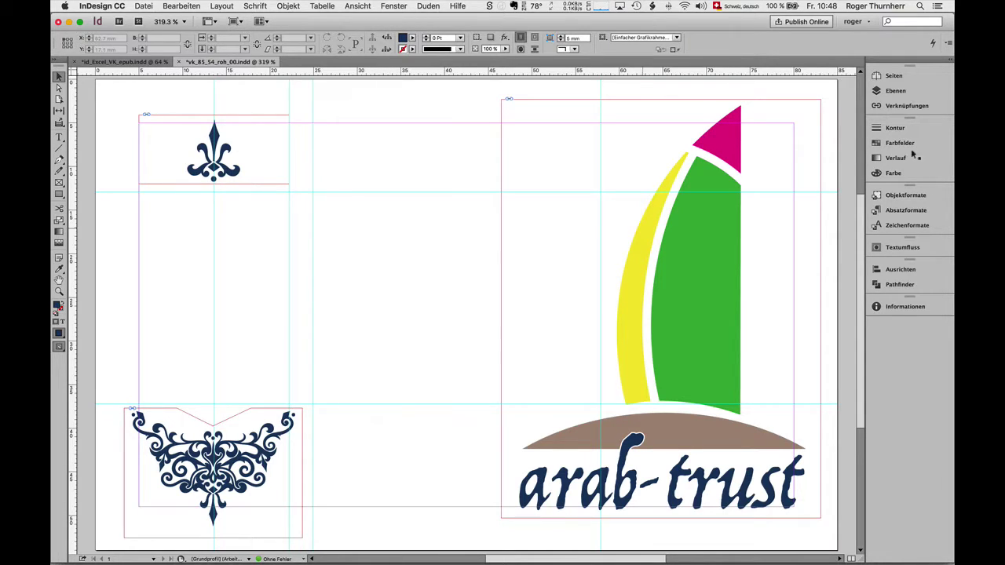
- Check the Logo layer's visibility and the paragraph styles, leaving both unchanged
{"action": "left_click", "coordinate": [895, 93]}
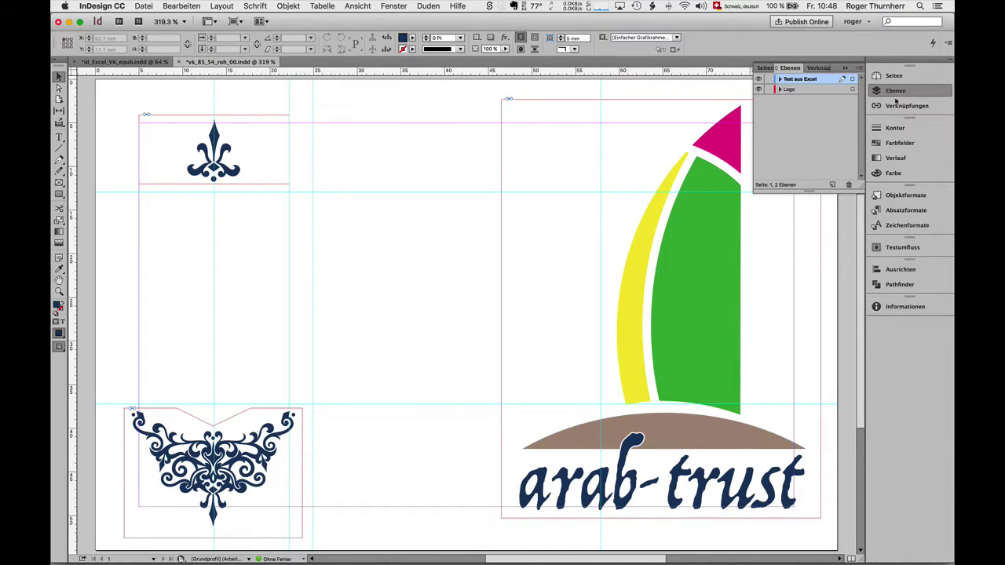
{"action": "left_click", "coordinate": [758, 89]}
{"action": "left_click", "coordinate": [757, 89]}
{"action": "left_click", "coordinate": [905, 209]}
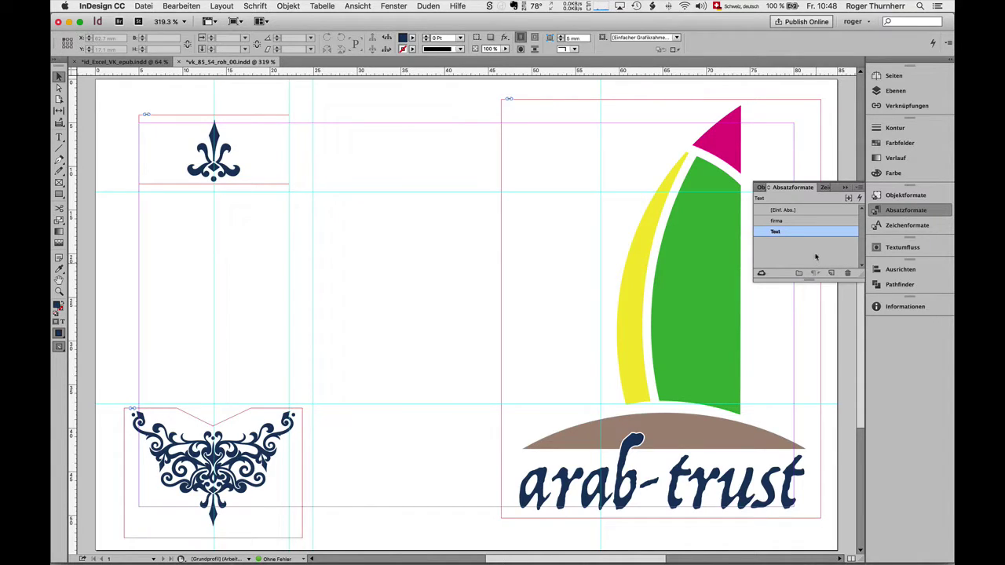
{"action": "left_click", "coordinate": [793, 188]}
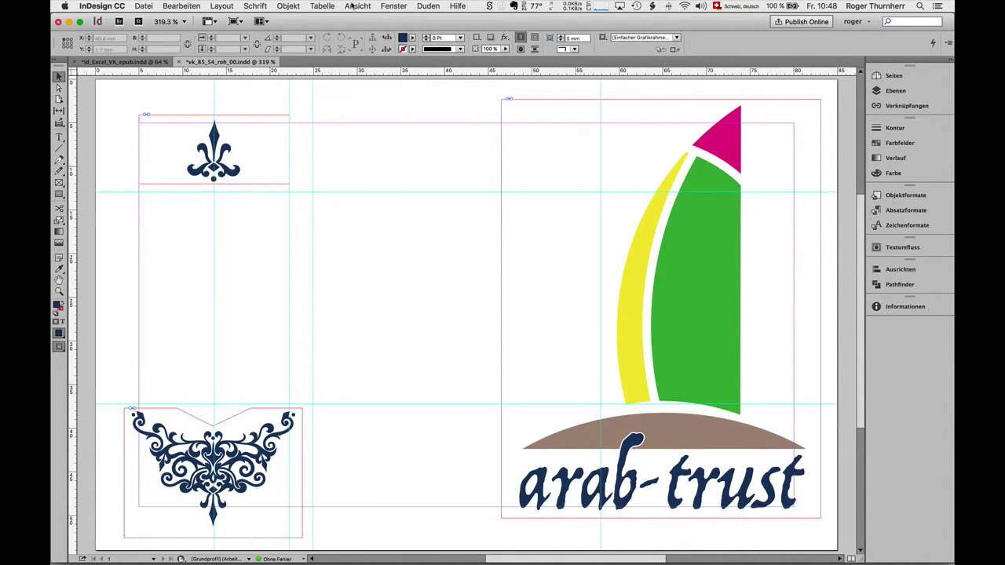
{"action": "left_click", "coordinate": [397, 5]}
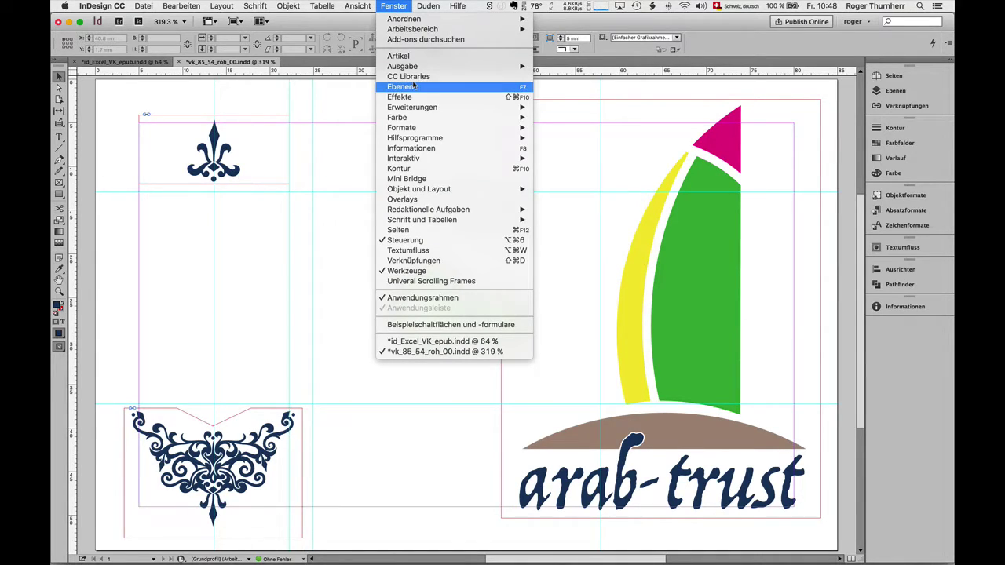
{"action": "mouse_move", "coordinate": [414, 137]}
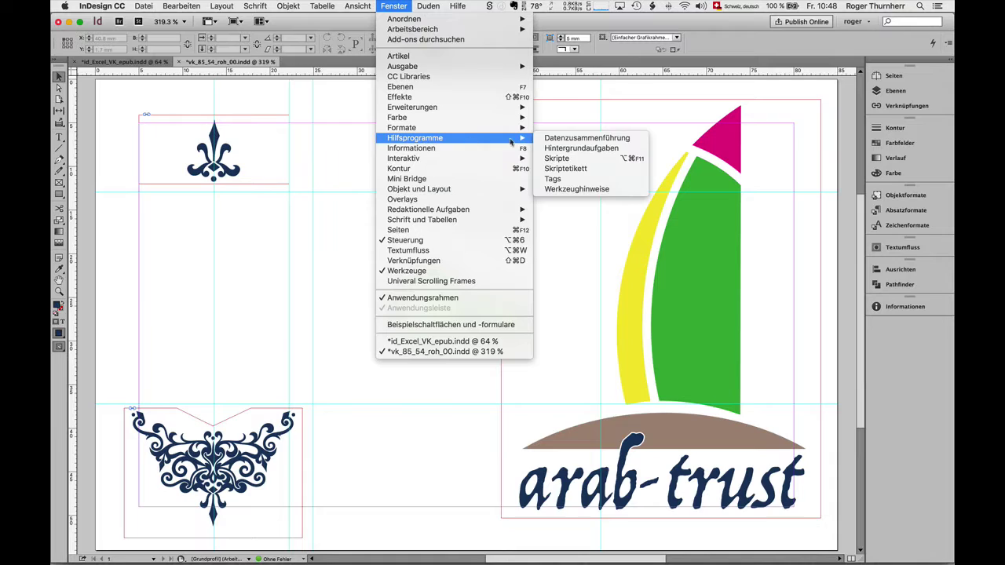
- Load Excel_arab_trust.txt as the Data Merge source and enlarge the panel to show all fields
{"action": "left_click", "coordinate": [587, 138]}
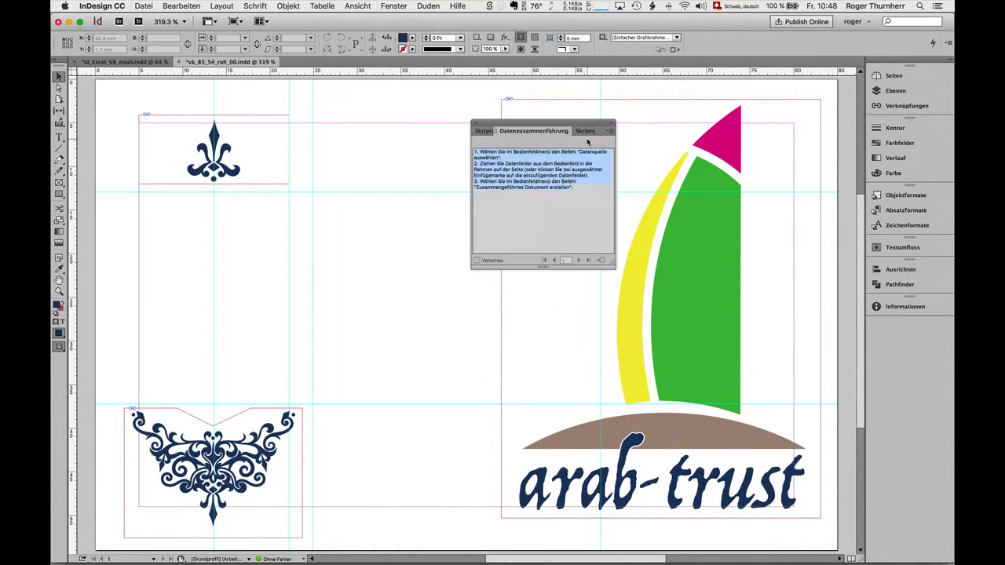
{"action": "left_click_drag", "start_coordinate": [505, 127], "coordinate": [376, 98]}
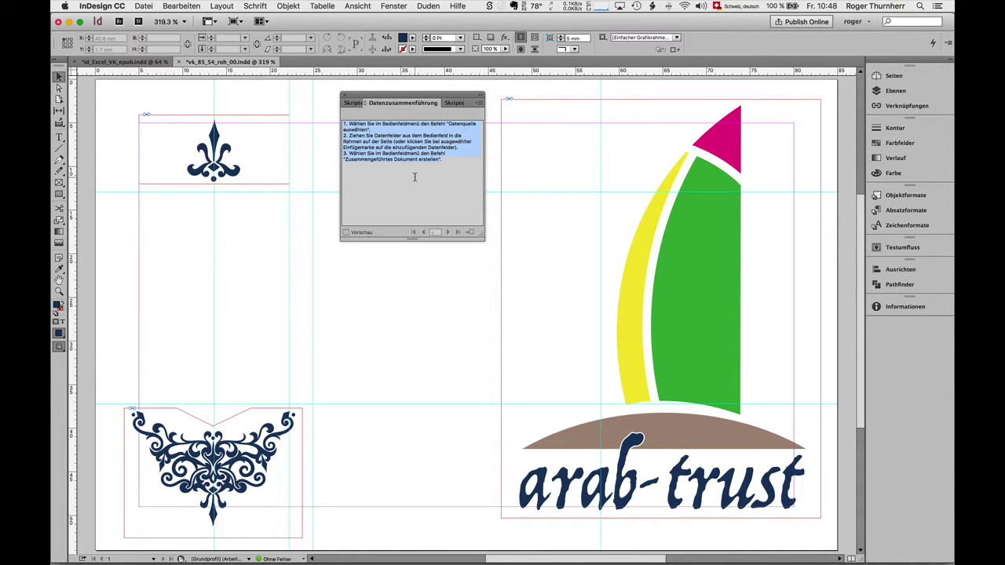
{"action": "left_click", "coordinate": [478, 103]}
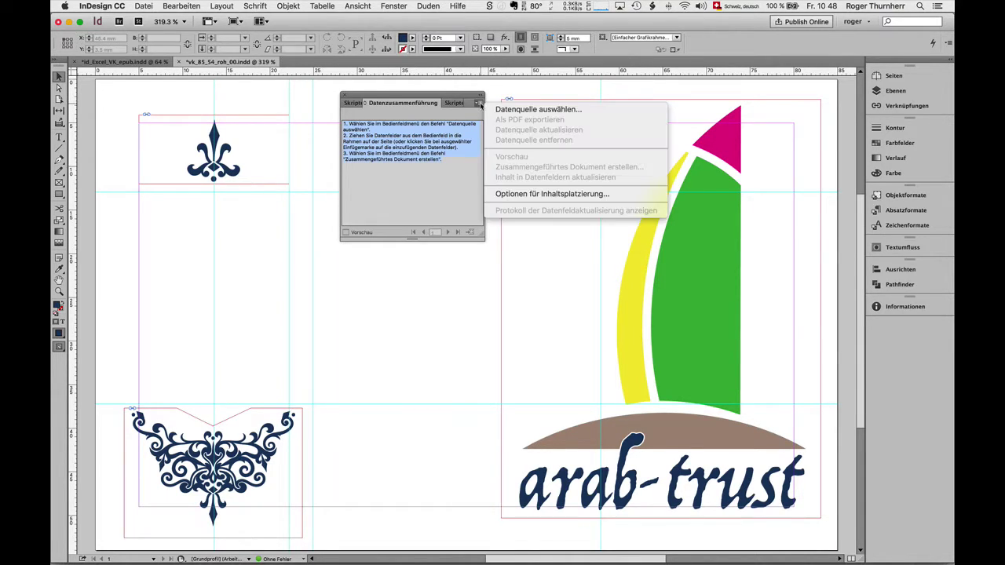
{"action": "left_click", "coordinate": [547, 111]}
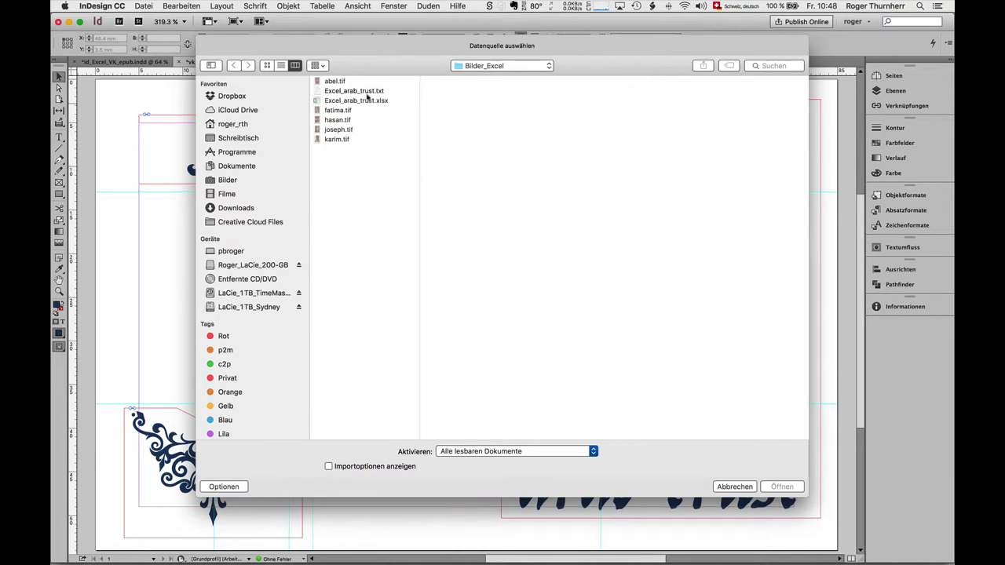
{"action": "left_click", "coordinate": [365, 91]}
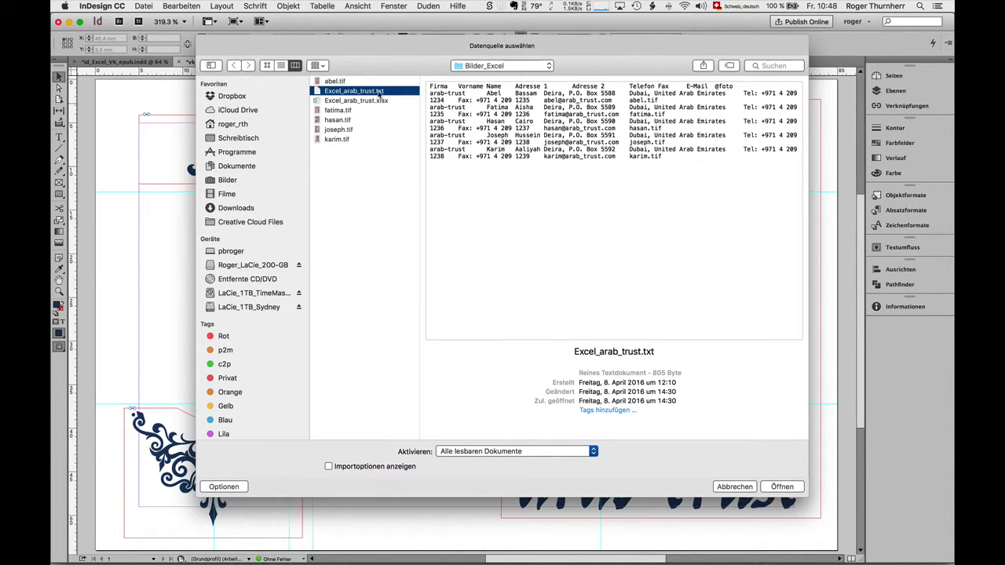
{"action": "left_click", "coordinate": [770, 488]}
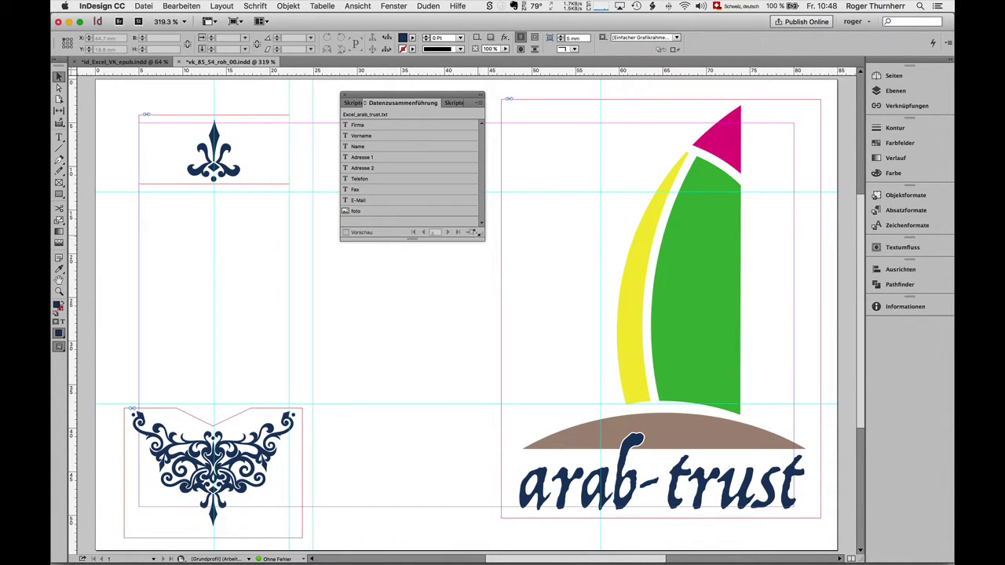
{"action": "left_click_drag", "start_coordinate": [477, 234], "coordinate": [512, 312]}
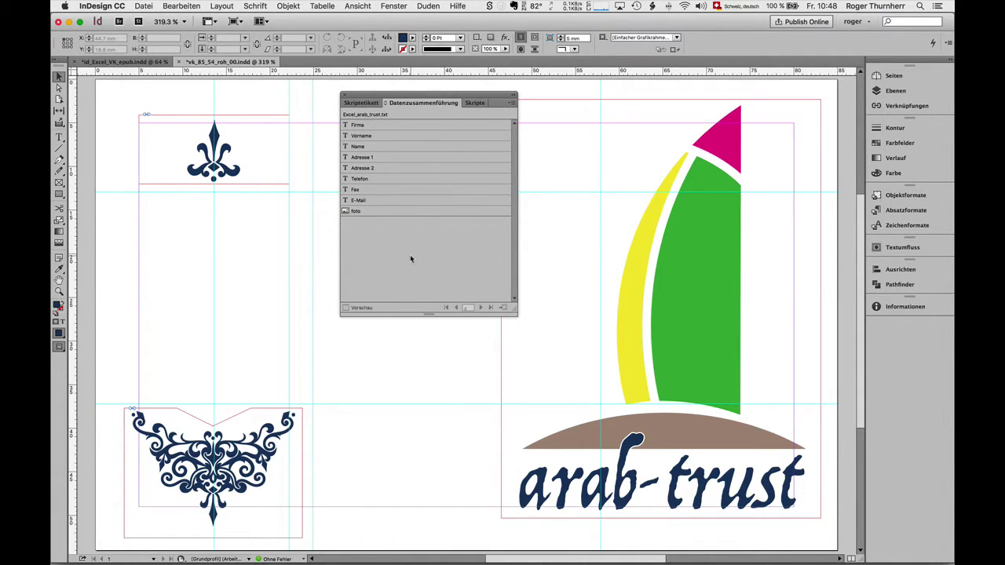
{"action": "key", "text": "super+Tab"}
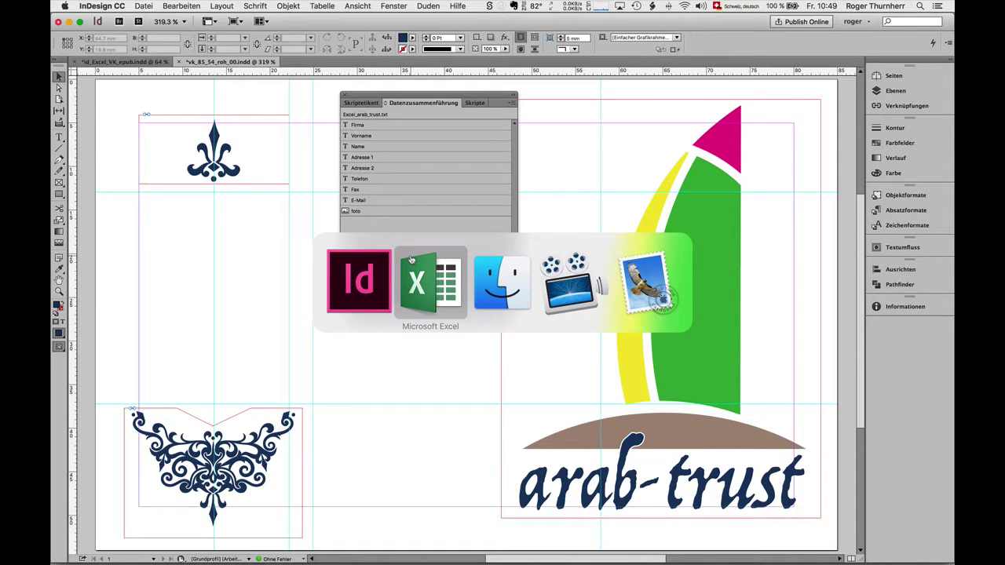
- Cancel Excel's pending Save As sheet without saving and return to InDesign
{"action": "left_click", "coordinate": [410, 259]}
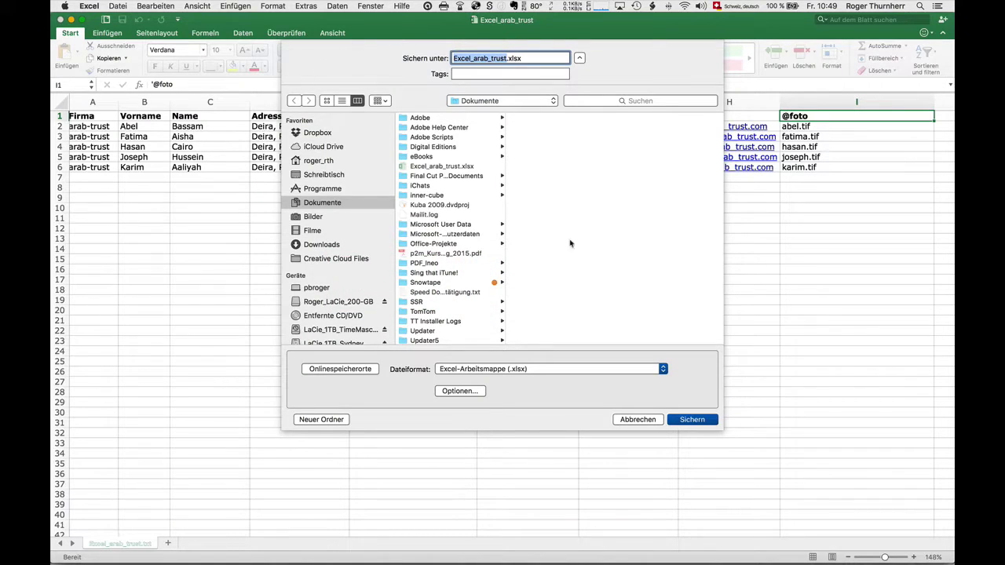
{"action": "left_click", "coordinate": [642, 419]}
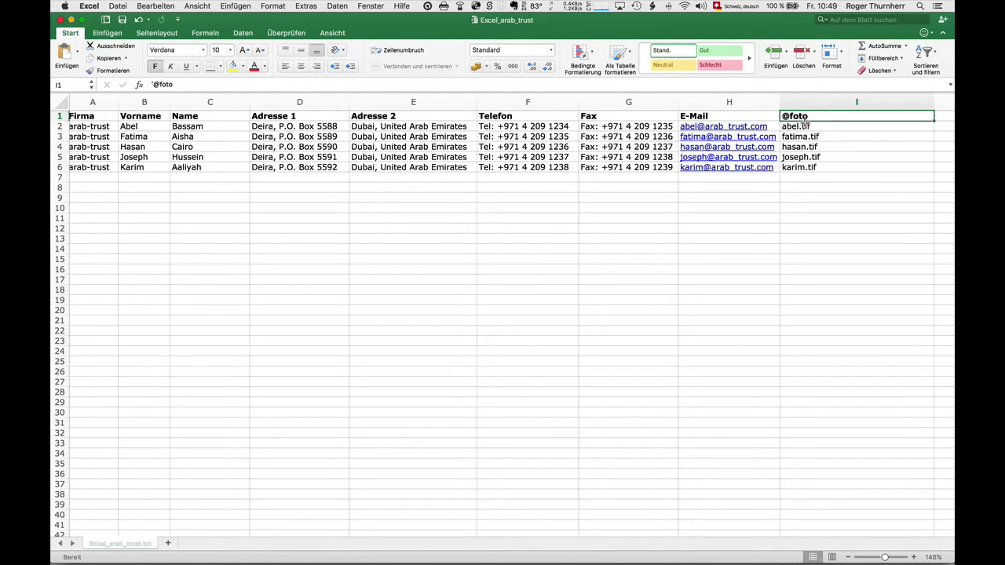
{"action": "key", "text": "cmd+Tab"}
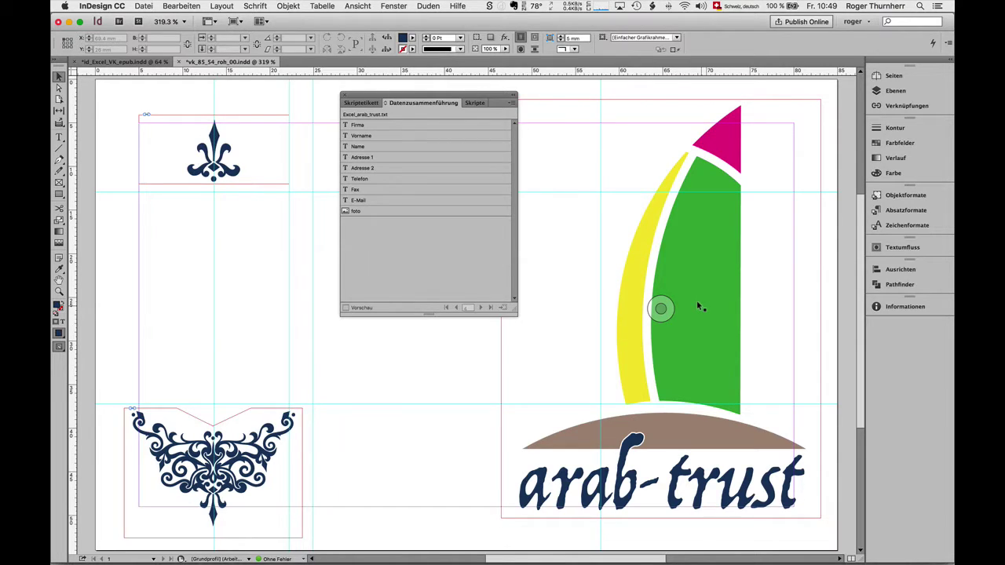
- Move the Data Merge panel down and right so the logo's sail is uncovered
{"action": "mouse_move", "coordinate": [431, 96]}
{"action": "left_mouse_down"}
{"action": "mouse_move", "coordinate": [442, 120]}
{"action": "mouse_move", "coordinate": [596, 117]}
{"action": "left_mouse_up"}
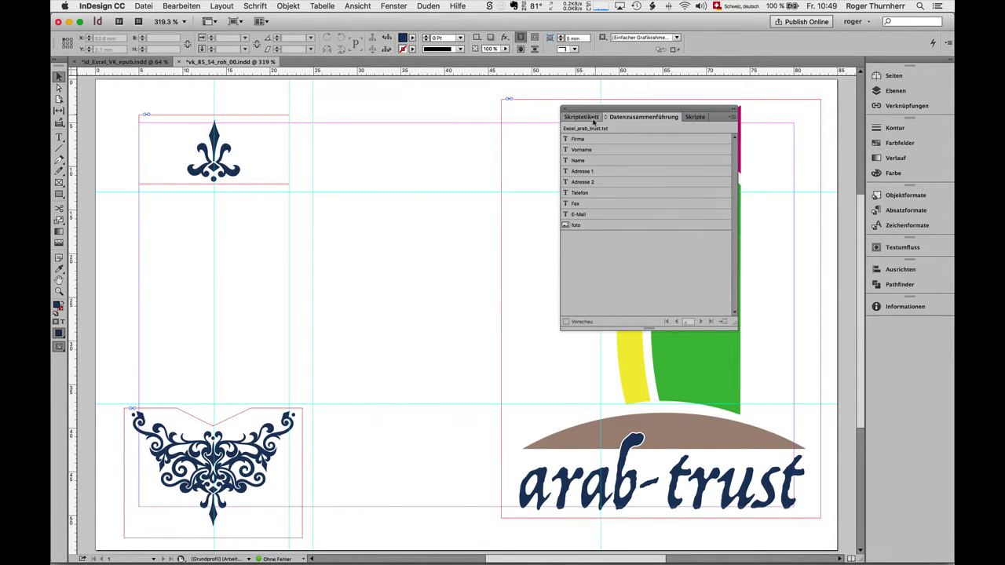
{"action": "left_click_drag", "start_coordinate": [586, 112], "coordinate": [627, 277]}
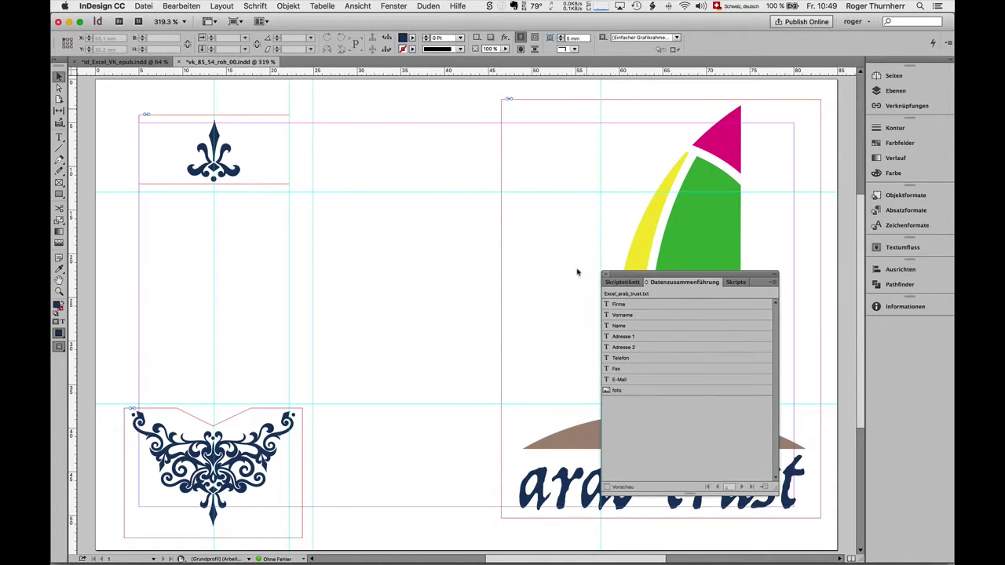
- Put a <<Firma>> placeholder in a new top text frame, styled with the 'firma' paragraph style
{"action": "left_click", "coordinate": [59, 137]}
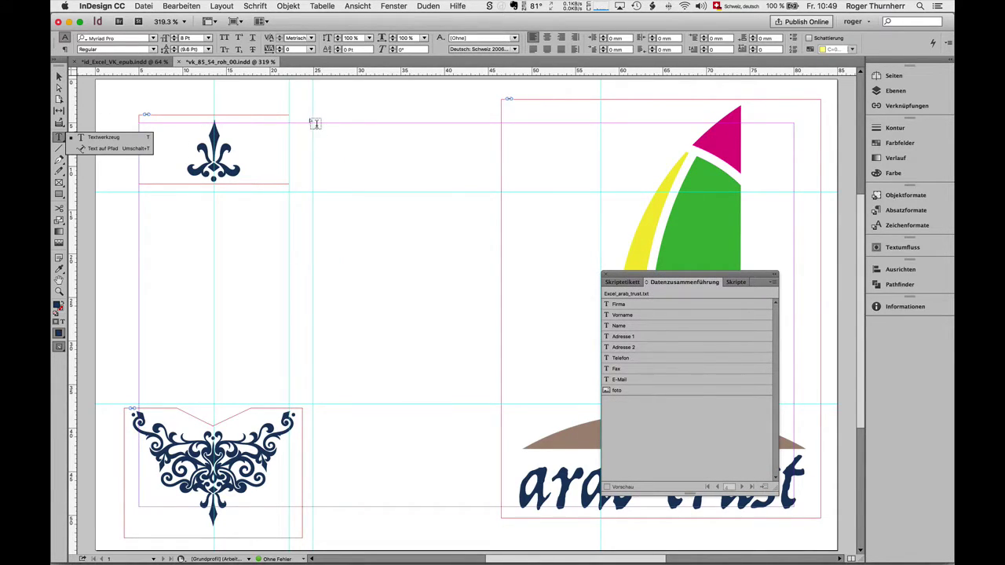
{"action": "left_click_drag", "start_coordinate": [313, 124], "coordinate": [631, 192]}
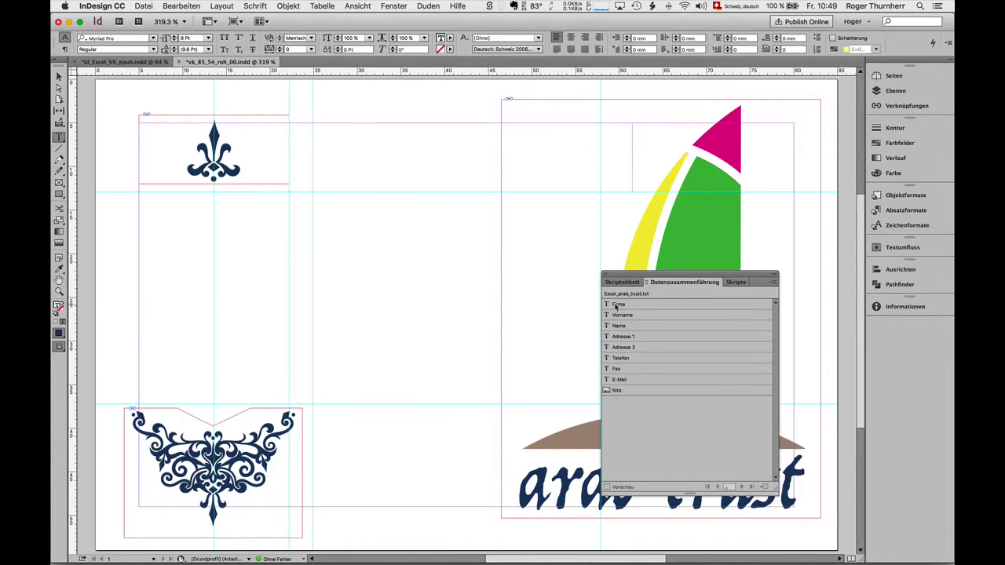
{"action": "mouse_move", "coordinate": [606, 307]}
{"action": "left_mouse_down"}
{"action": "mouse_move", "coordinate": [368, 136]}
{"action": "mouse_move", "coordinate": [306, 135]}
{"action": "left_mouse_up"}
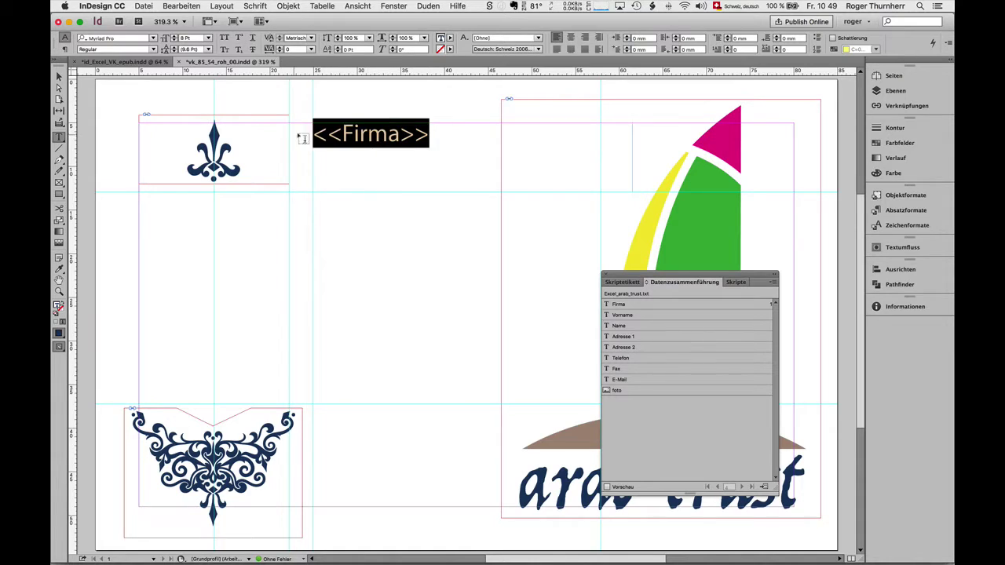
{"action": "left_click", "coordinate": [905, 210]}
{"action": "left_click", "coordinate": [800, 222]}
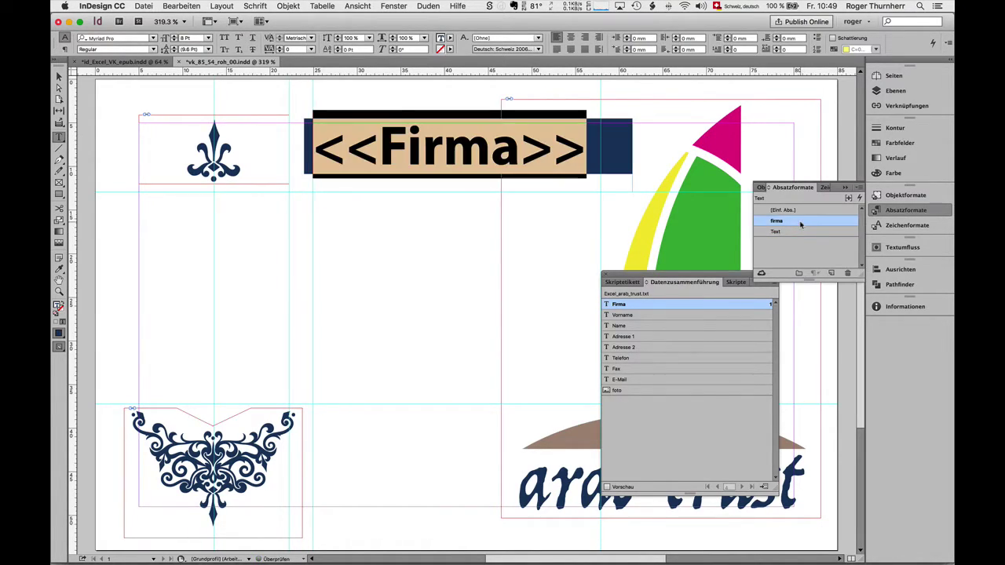
{"action": "left_click", "coordinate": [59, 76]}
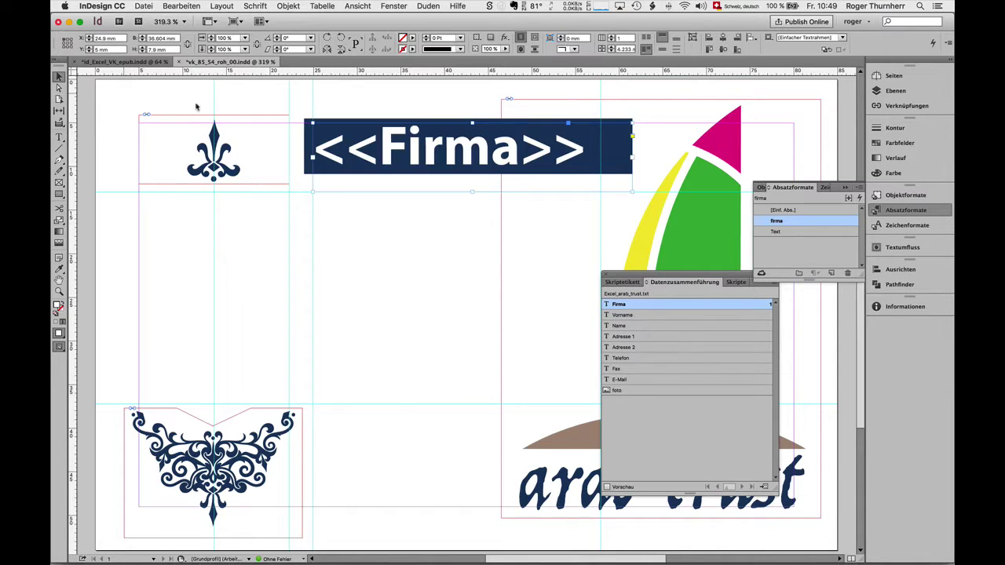
{"action": "left_click", "coordinate": [196, 106]}
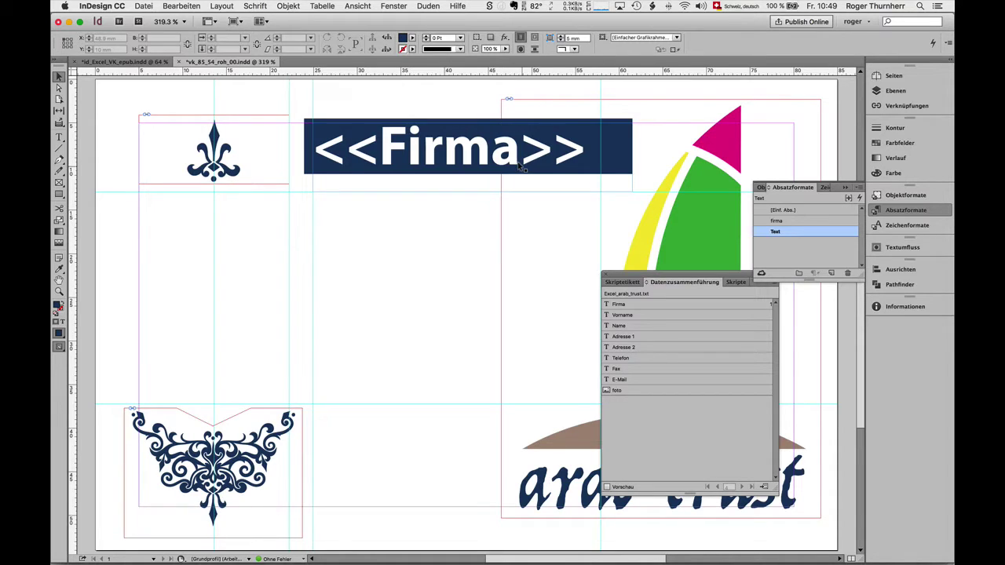
{"action": "left_click", "coordinate": [58, 138]}
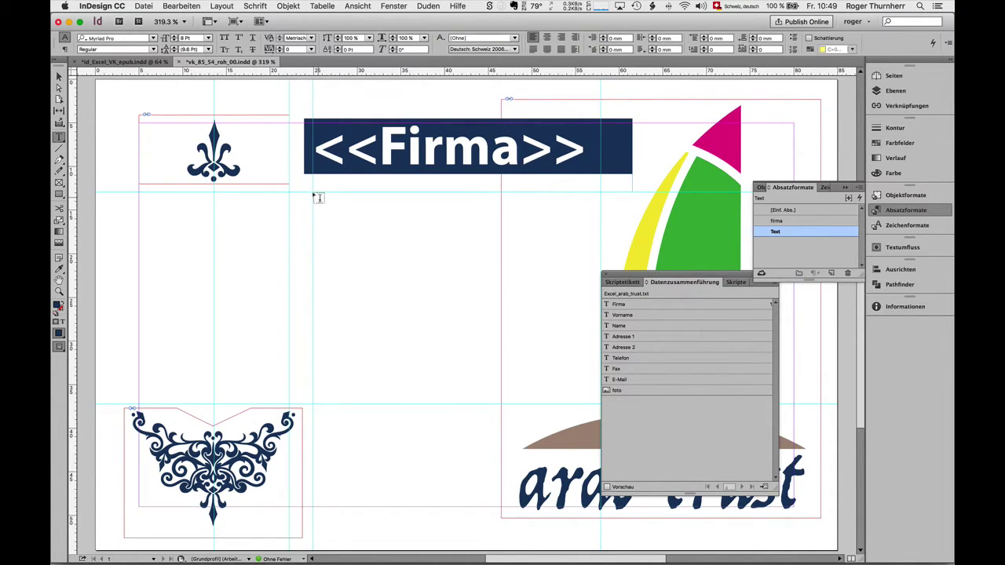
- Draw a text frame below the company band holding <<Vorname>>, <<Name>> and <<Adresse 1>>
{"action": "mouse_move", "coordinate": [313, 192]}
{"action": "left_mouse_down"}
{"action": "mouse_move", "coordinate": [619, 264]}
{"action": "mouse_move", "coordinate": [652, 444]}
{"action": "left_mouse_up"}
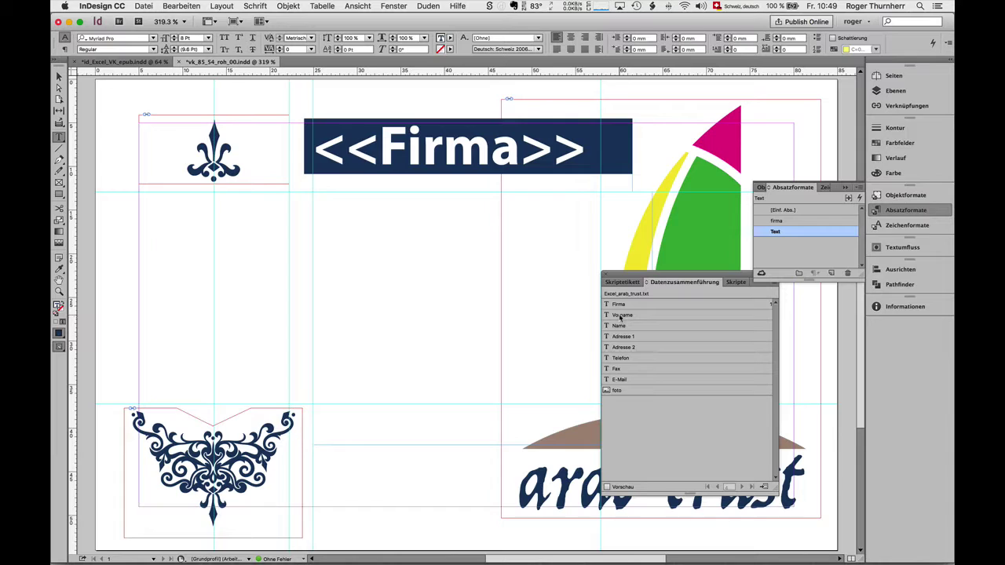
{"action": "left_click_drag", "start_coordinate": [620, 315], "coordinate": [422, 251]}
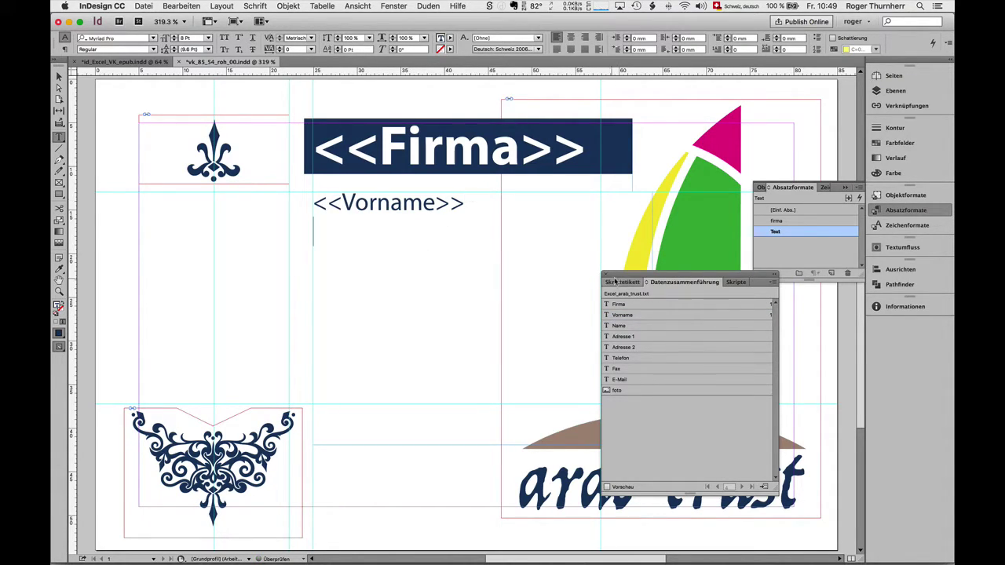
{"action": "left_click_drag", "start_coordinate": [620, 325], "coordinate": [440, 278]}
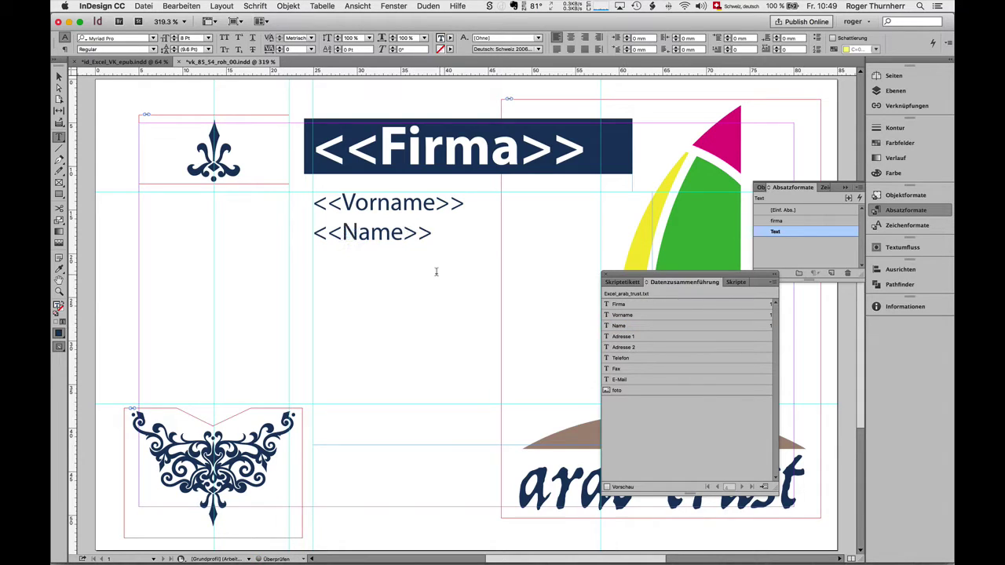
{"action": "key", "text": "Return"}
{"action": "left_click_drag", "start_coordinate": [628, 337], "coordinate": [410, 283]}
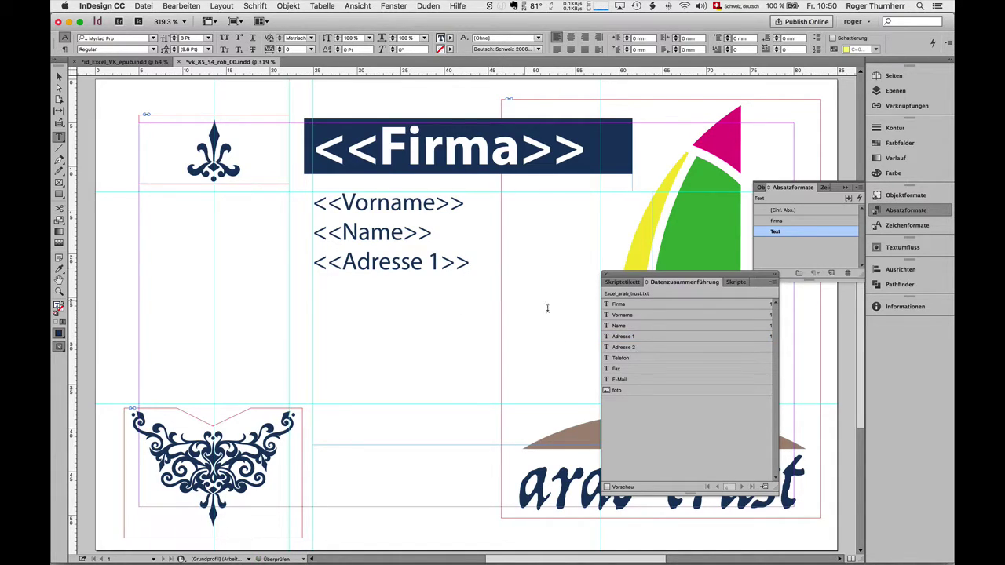
{"action": "key", "text": "Return"}
- Add <<Adresse 2>>, <<Telefon>>, <<Fax>> and <<E-Mail>> placeholders on separate lines below
{"action": "left_click_drag", "start_coordinate": [396, 316], "coordinate": [391, 310]}
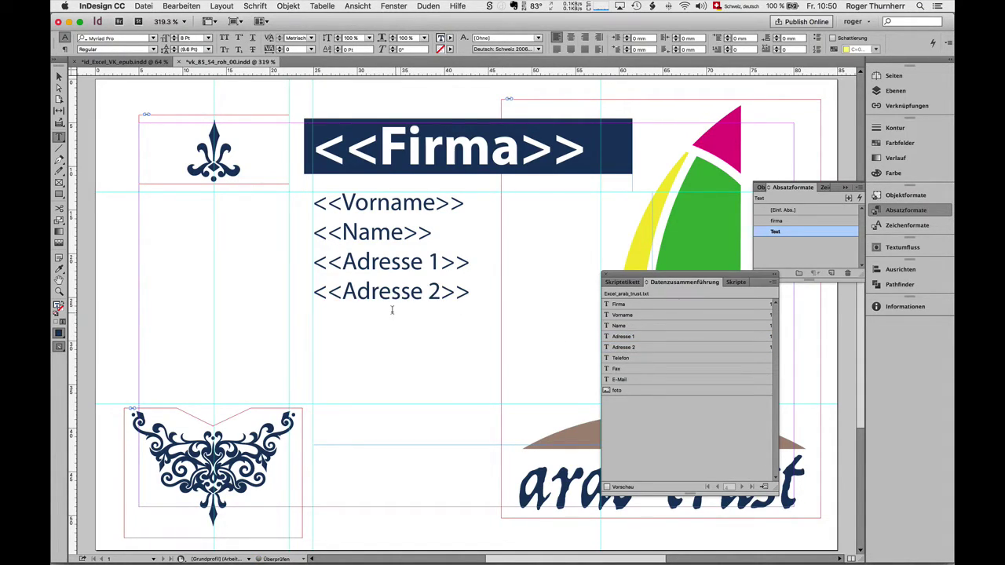
{"action": "key", "text": "Return"}
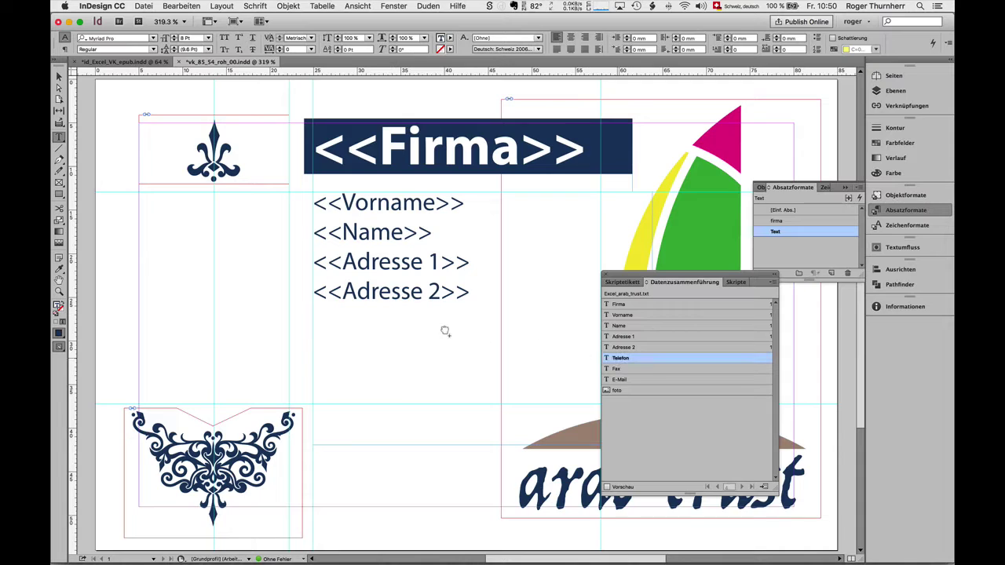
{"action": "left_click_drag", "start_coordinate": [619, 358], "coordinate": [444, 330]}
{"action": "key", "text": "Return"}
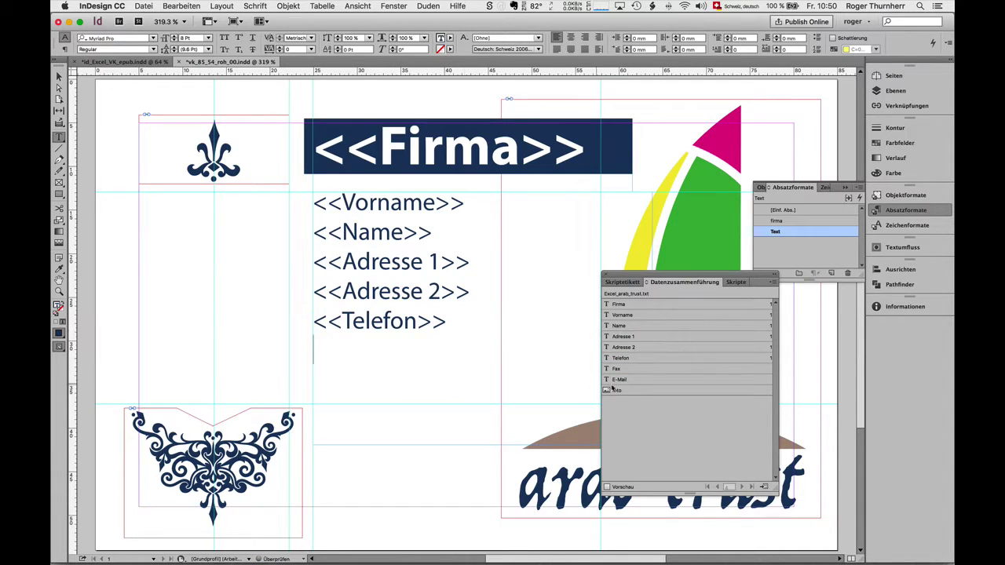
{"action": "mouse_move", "coordinate": [616, 369]}
{"action": "left_mouse_down"}
{"action": "mouse_move", "coordinate": [408, 360]}
{"action": "mouse_move", "coordinate": [442, 344]}
{"action": "left_mouse_up"}
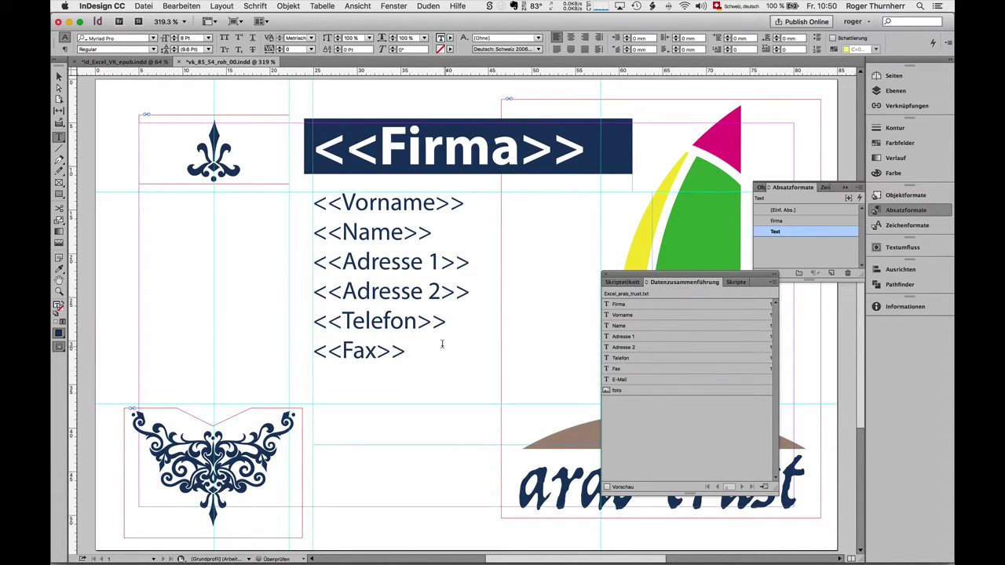
{"action": "key", "text": "Return"}
{"action": "left_click_drag", "start_coordinate": [620, 382], "coordinate": [399, 381]}
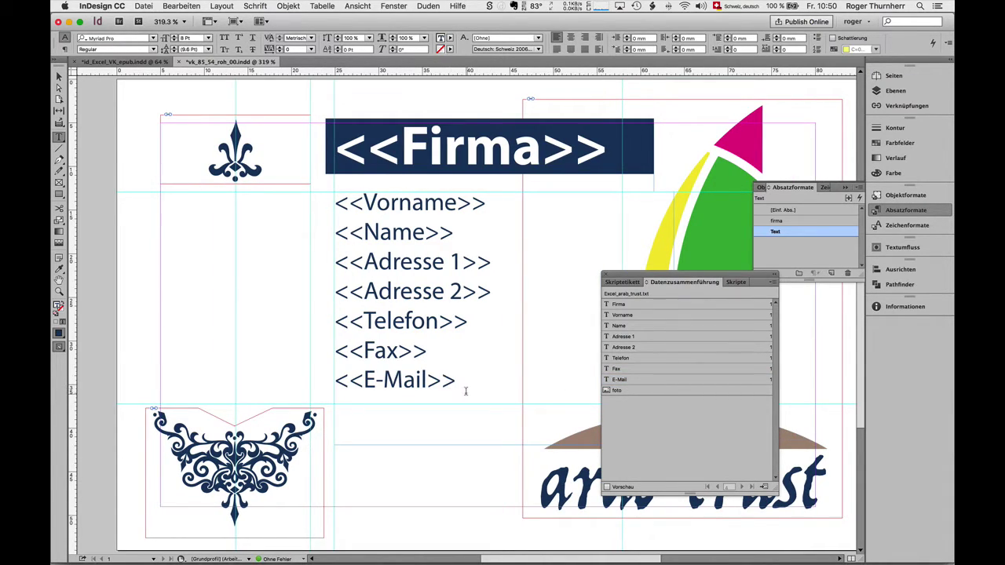
- Draw a photo frame left of the contact text and place the <<foto>> field in it
{"action": "left_click", "coordinate": [59, 183]}
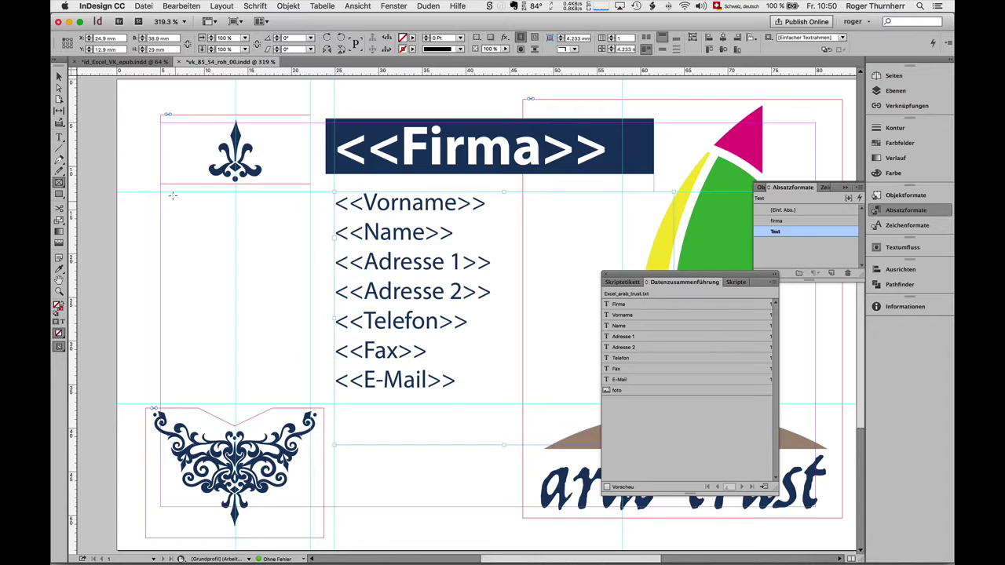
{"action": "mouse_move", "coordinate": [160, 188]}
{"action": "left_mouse_down"}
{"action": "mouse_move", "coordinate": [290, 234]}
{"action": "mouse_move", "coordinate": [290, 408]}
{"action": "mouse_move", "coordinate": [311, 404]}
{"action": "left_mouse_up"}
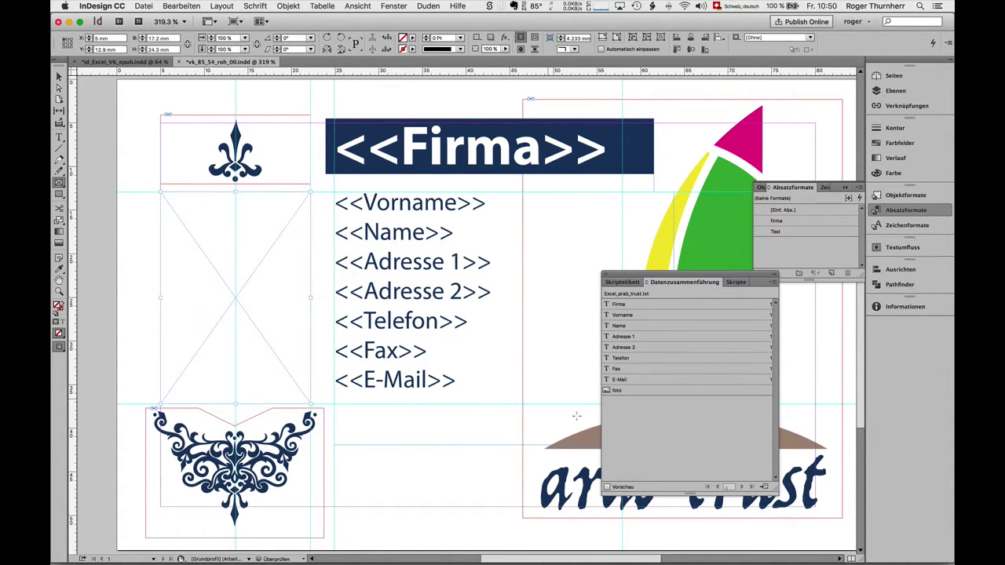
{"action": "left_click_drag", "start_coordinate": [617, 391], "coordinate": [233, 237]}
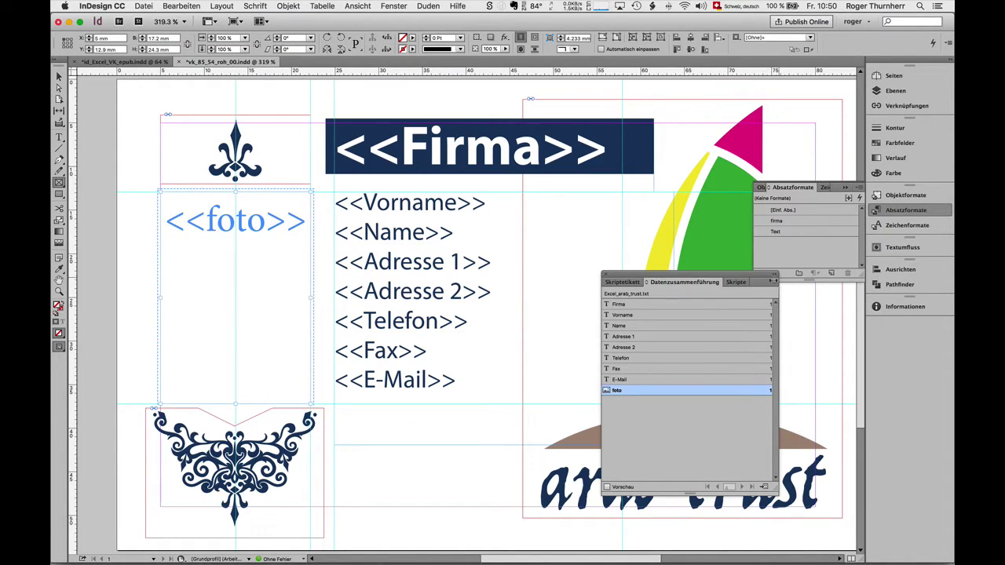
{"action": "left_click", "coordinate": [773, 281]}
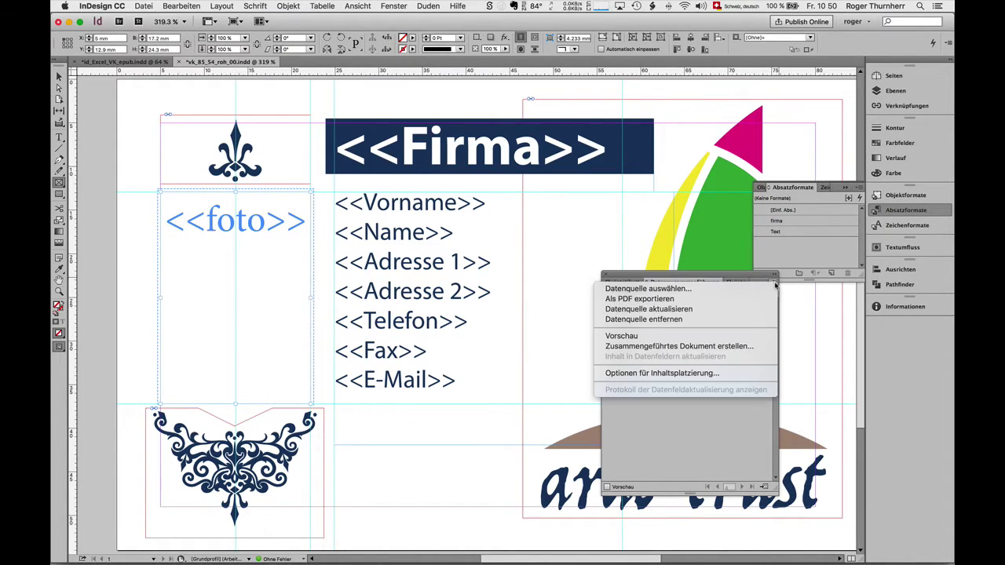
- Set merged images to fit proportionally (Bilder proportional anpassen), centred in frame and linked
{"action": "left_click", "coordinate": [748, 376]}
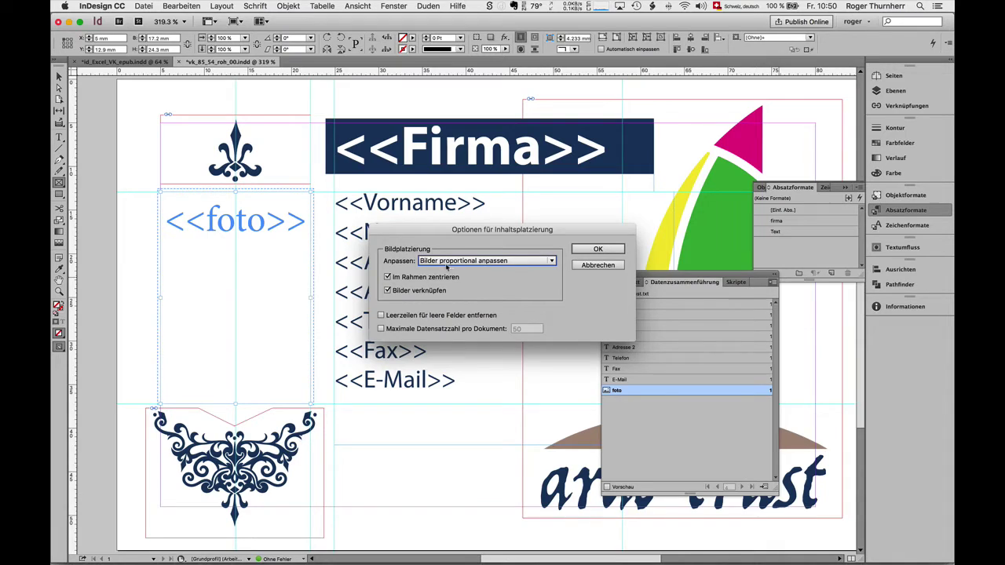
{"action": "left_click", "coordinate": [594, 250]}
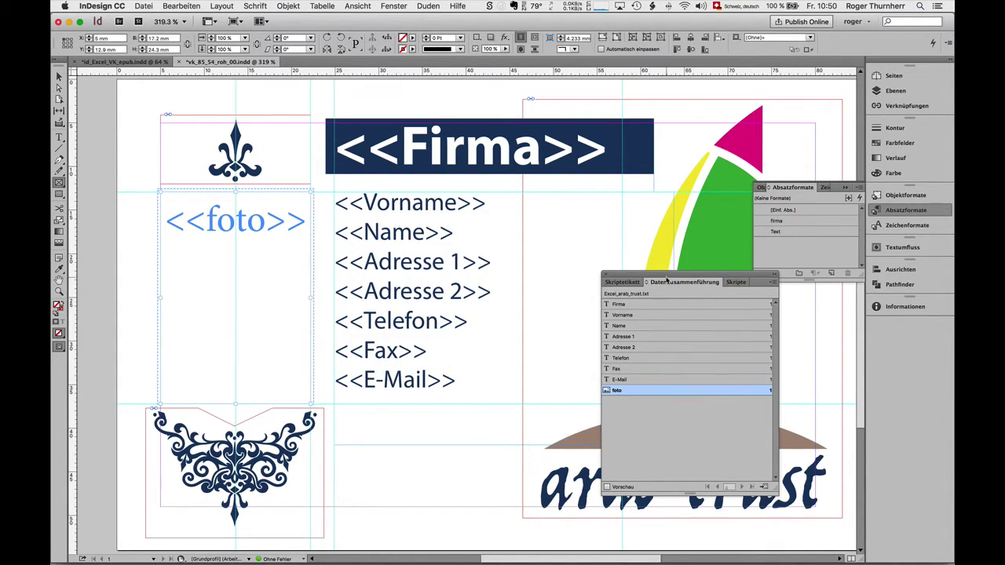
- Enable the Data Merge Vorschau preview so the card shows real record data
{"action": "left_click_drag", "start_coordinate": [665, 276], "coordinate": [602, 80]}
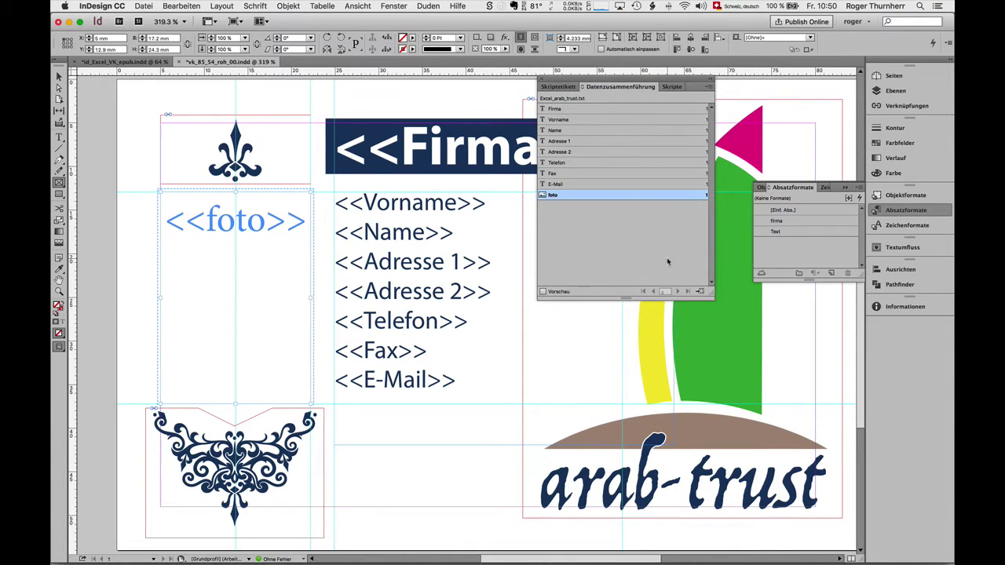
{"action": "left_click", "coordinate": [541, 291]}
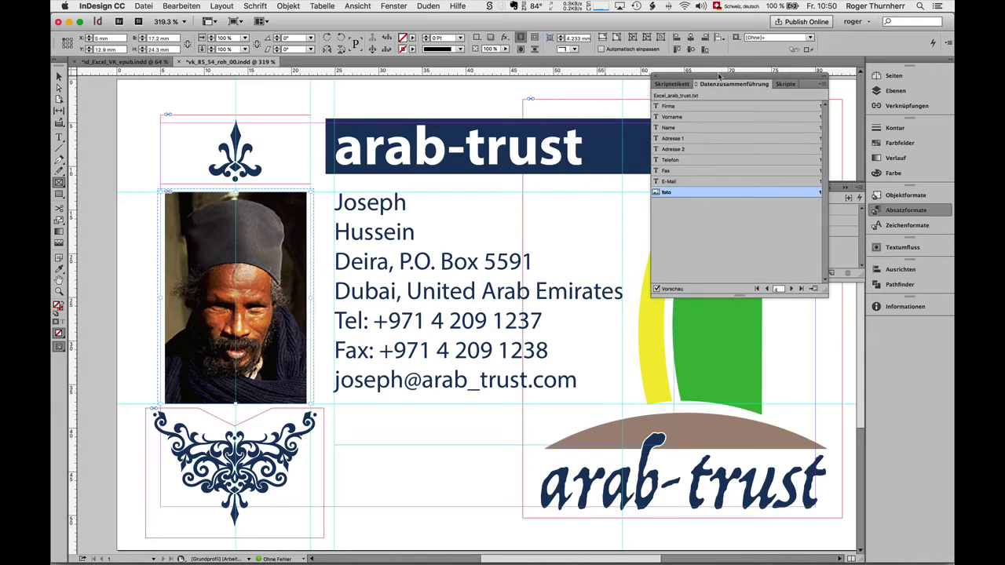
{"action": "left_click_drag", "start_coordinate": [605, 77], "coordinate": [772, 75]}
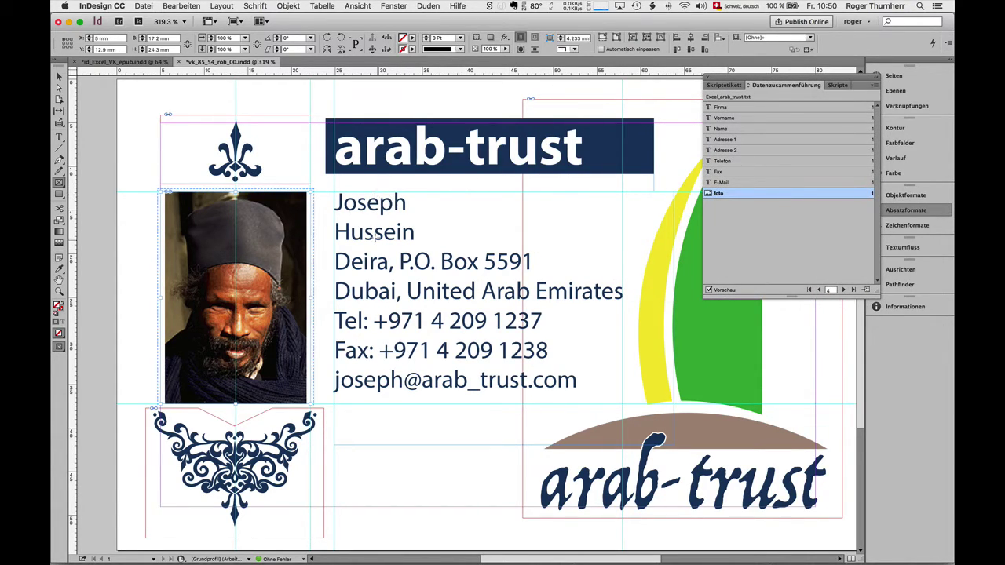
- Advance four records to check each contact's details and photo on the card
{"action": "left_click", "coordinate": [843, 290]}
{"action": "left_click", "coordinate": [843, 290]}
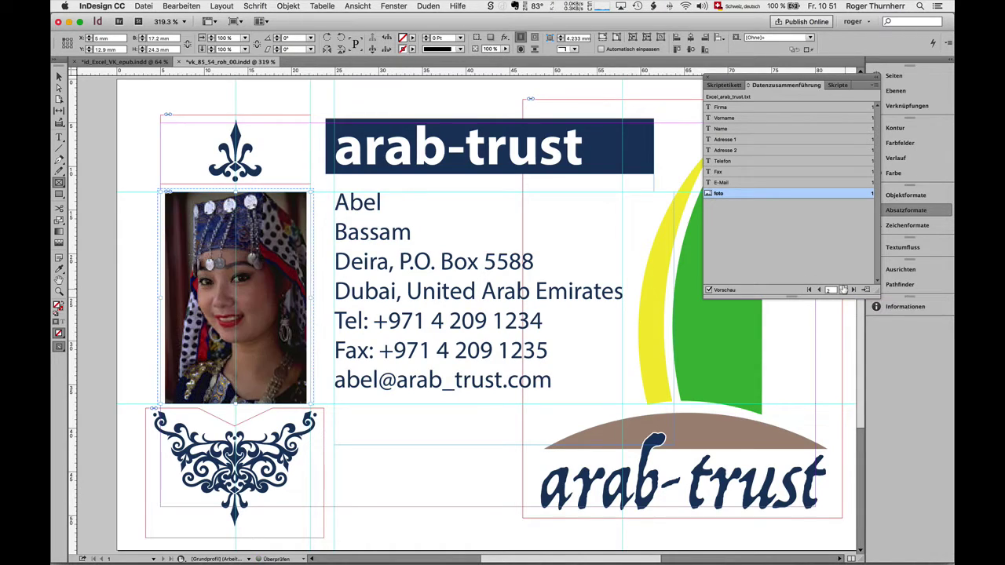
{"action": "left_click", "coordinate": [843, 290]}
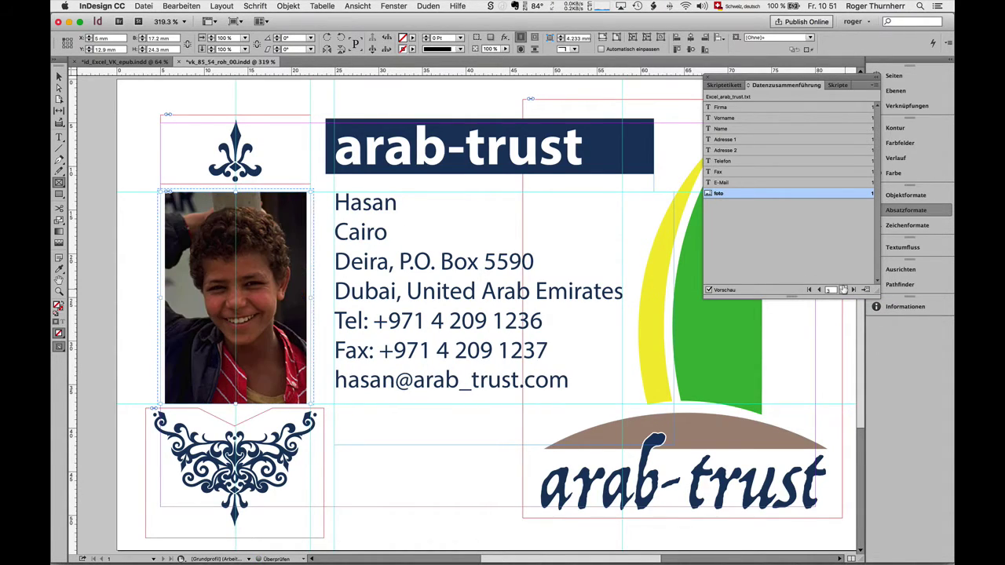
{"action": "left_click", "coordinate": [843, 290]}
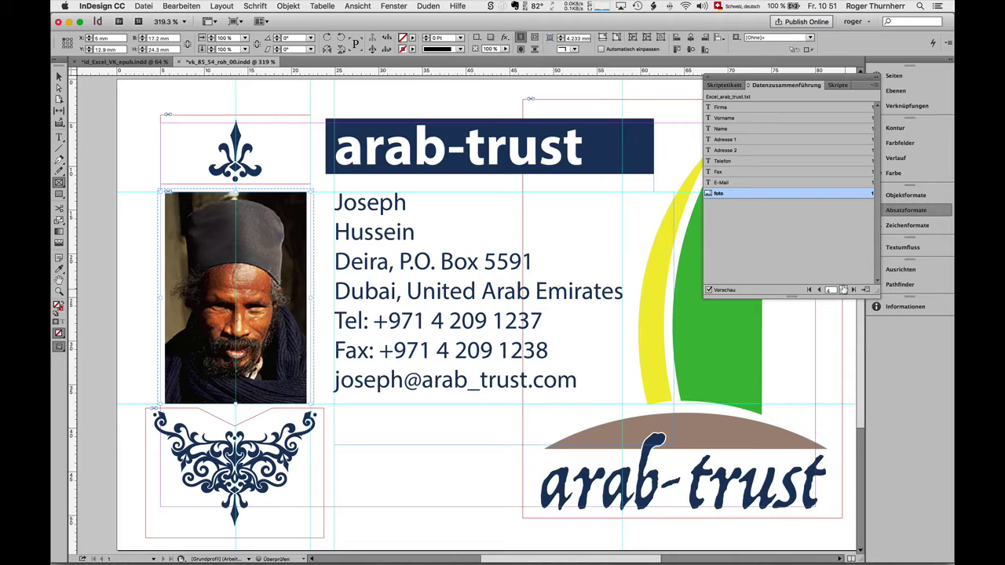